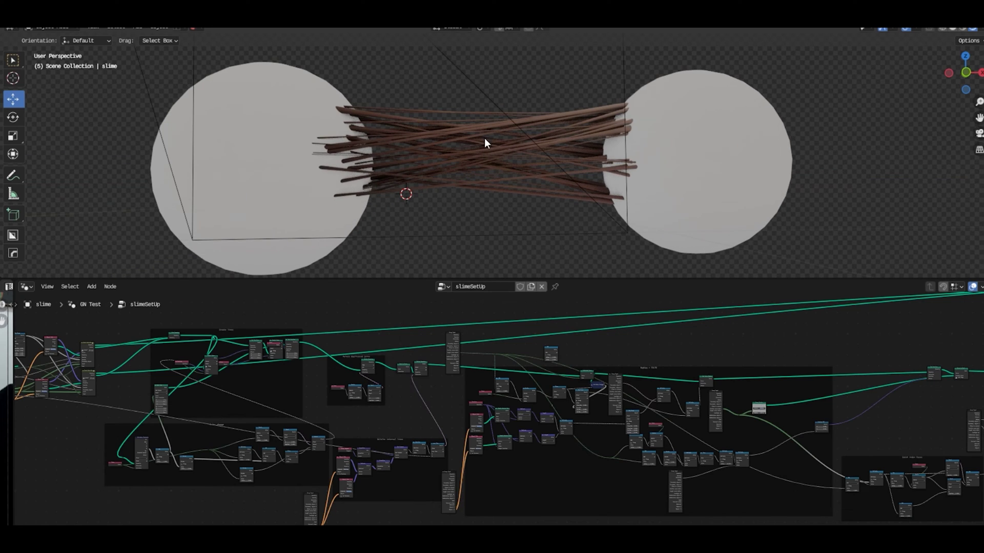
Step: Examine the slimeSetUp geometry node tree, from its group inputs through its framed node sections
scroll(335, 426, "up", 7)
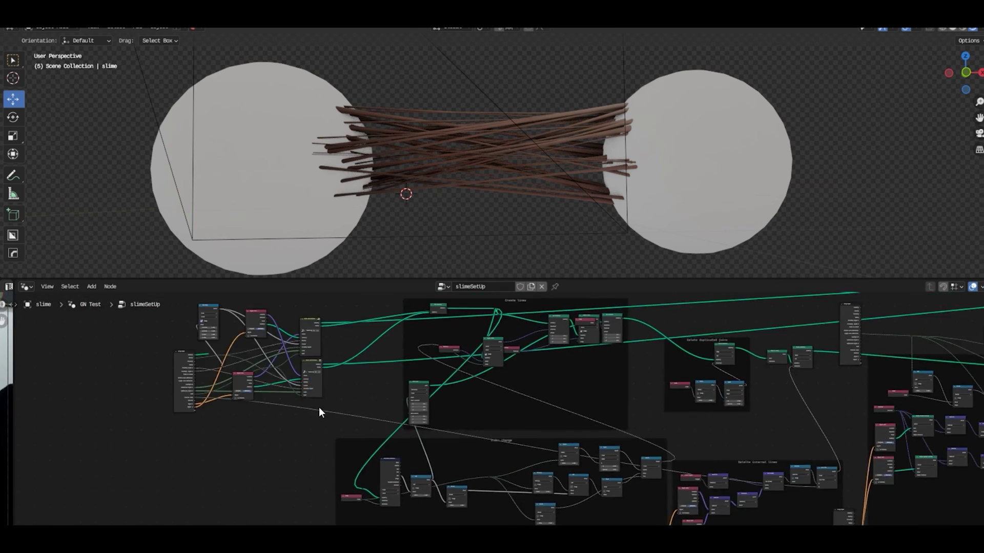
scroll(318, 402, "down", 5)
scroll(620, 425, "up", 4)
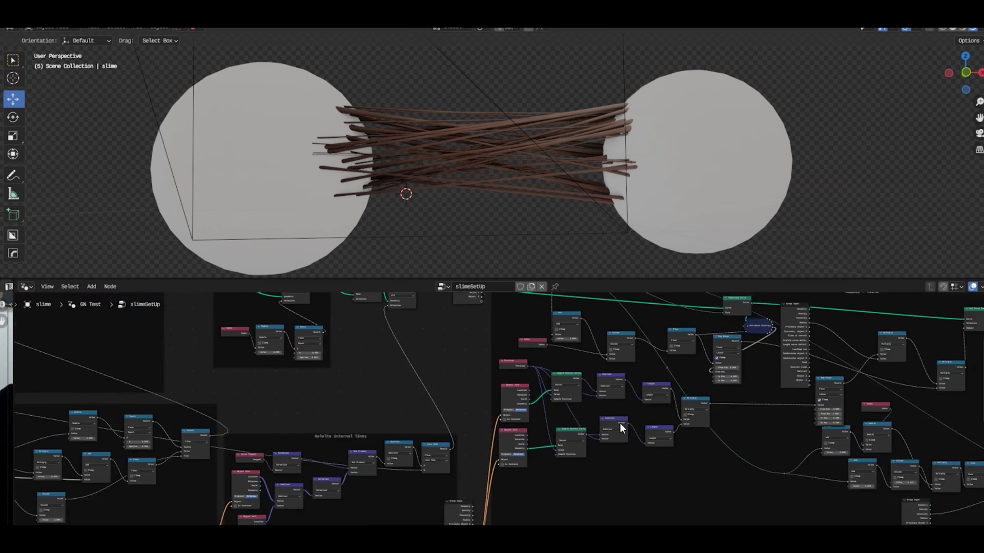
scroll(619, 423, "down", 5)
scroll(527, 398, "up", 5)
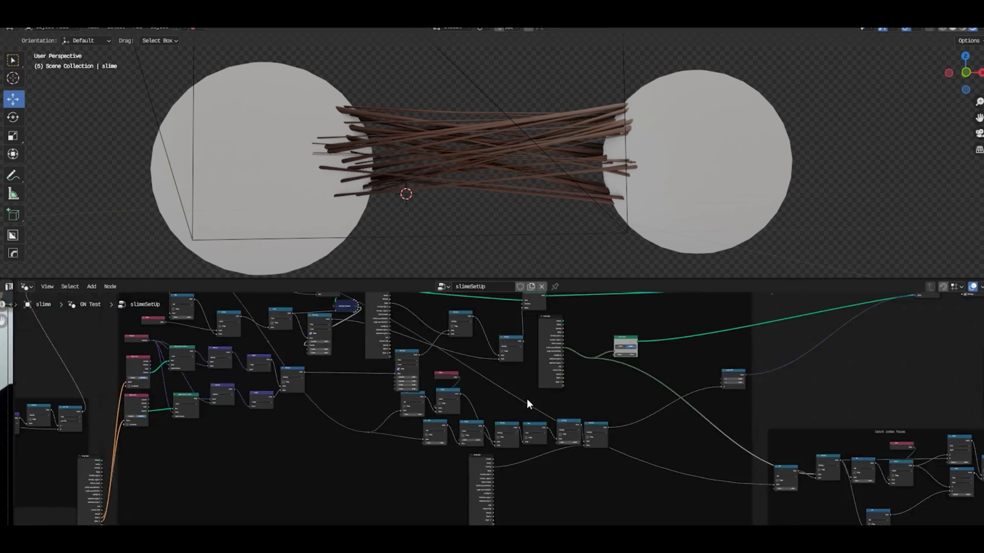
scroll(521, 399, "down", 6)
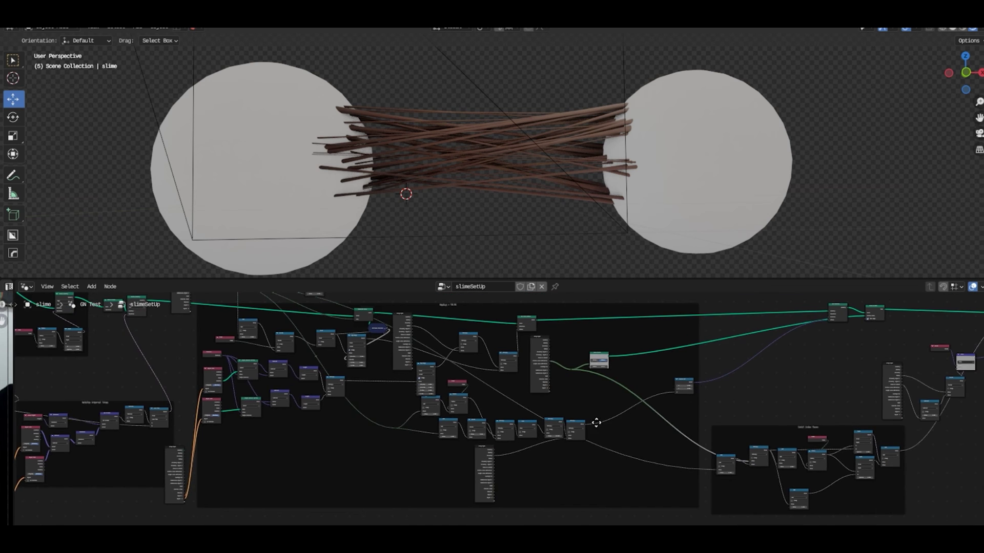
scroll(643, 425, "up", 2)
scroll(643, 425, "down", 3)
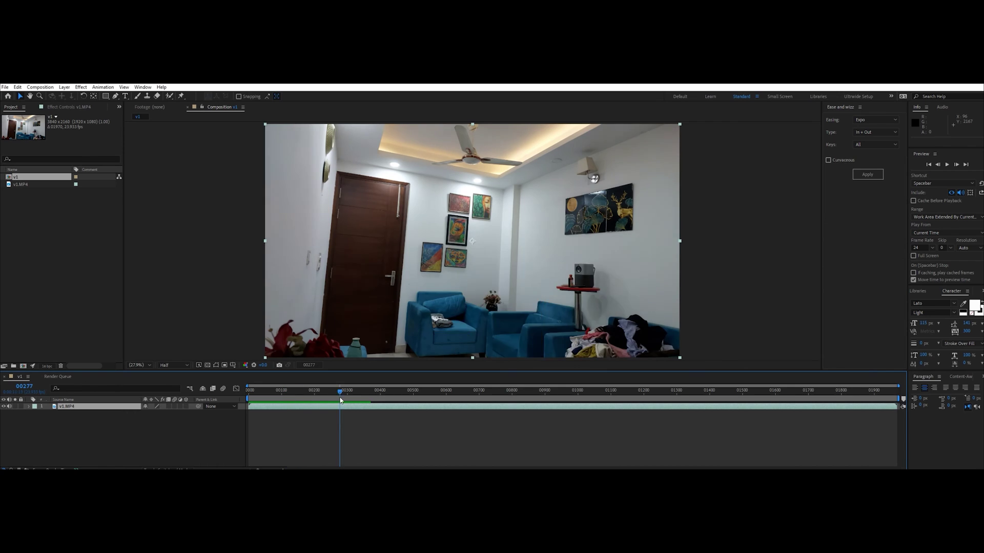
Step: Switch to After Effects, duplicate the v1.MP4 layer and freeze the lower copy on frame 0
left_click(292, 391)
left_click_drag(291, 393, 29, 417)
left_click(31, 418)
left_click(82, 408)
key("ctrl+d")
left_click(133, 413)
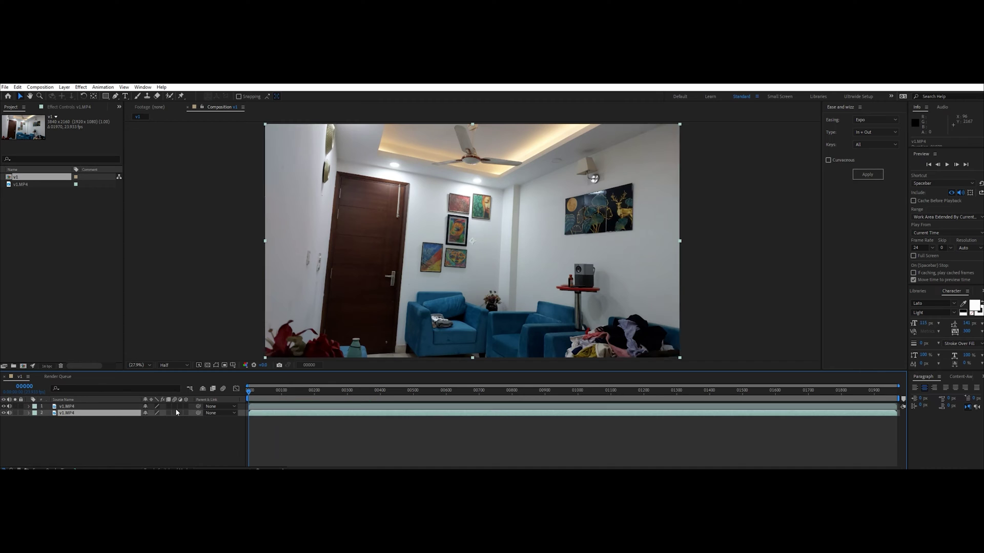
right_click(106, 412)
mouse_move(153, 227)
left_click(225, 250)
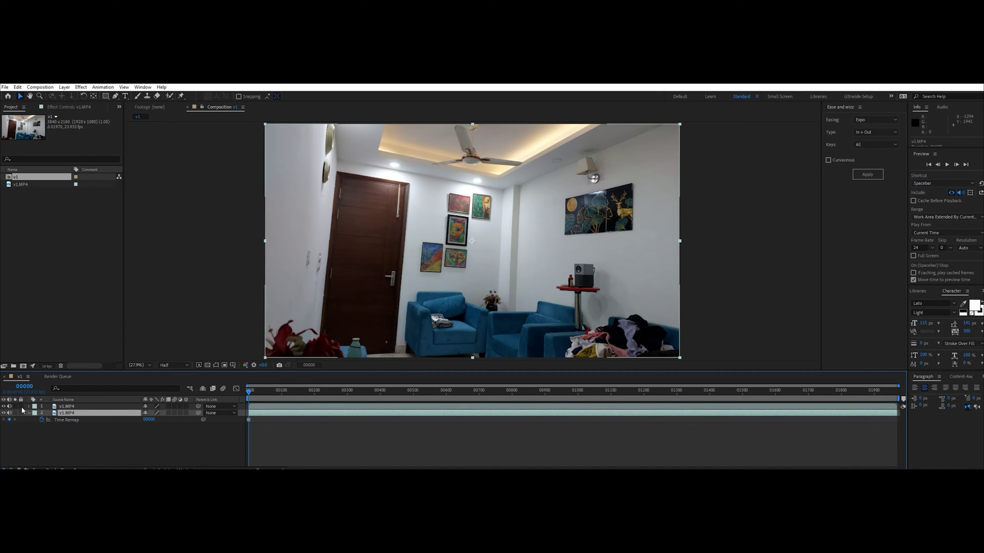
Step: Rename the frozen lower layer as clean_plate
key("Return")
type("clean_plat")
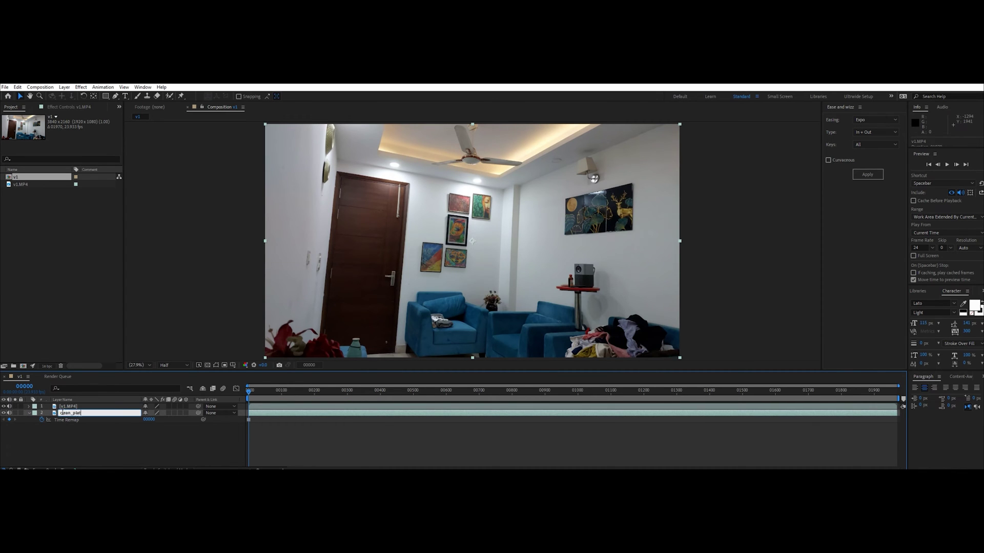
type("e")
key("Return")
Step: Start isolating the man on the v1.MP4 layer with Roto Brush strokes over his torso, head and raised arm
left_click(69, 407)
left_click(3, 407)
left_click_drag(250, 393, 264, 396)
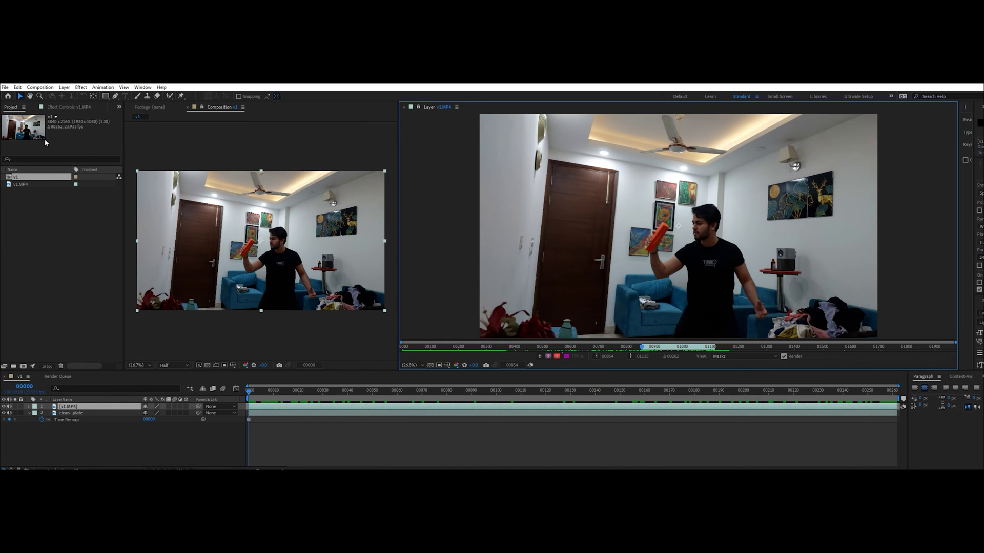
left_click(169, 96)
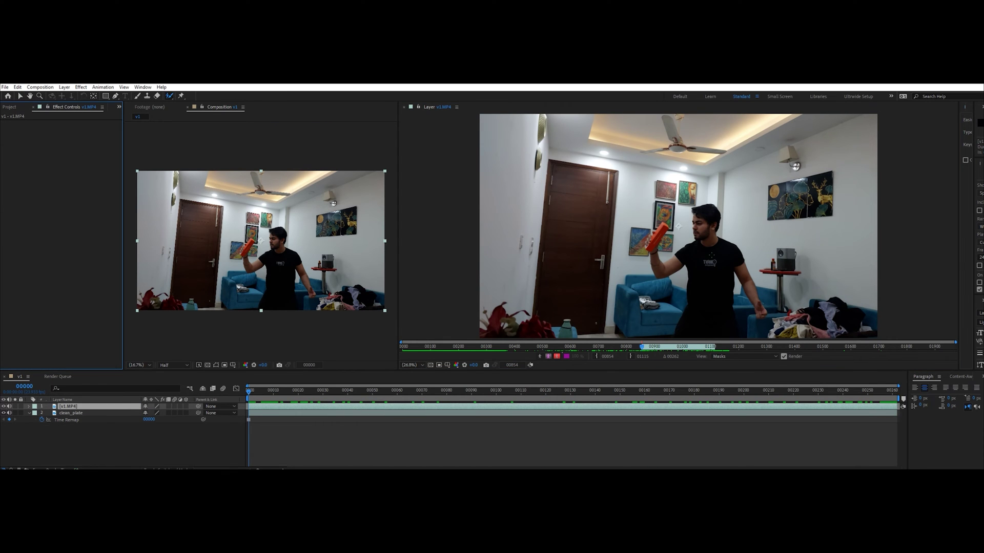
scroll(711, 255, "up", 2)
mouse_move(711, 255)
left_mouse_down()
mouse_move(640, 239)
mouse_move(622, 211)
left_mouse_up()
mouse_move(636, 174)
left_mouse_down()
mouse_move(627, 246)
mouse_move(557, 263)
left_mouse_up()
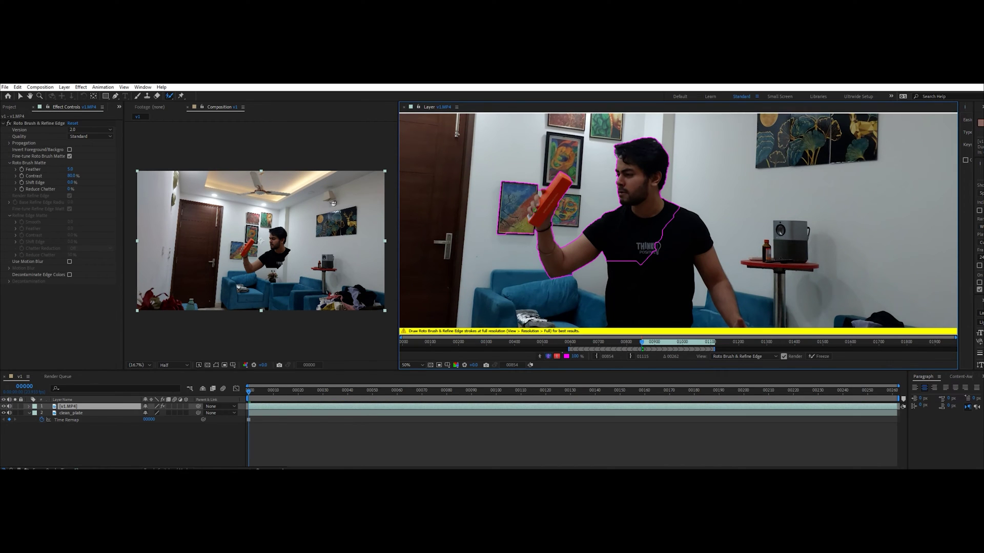
Step: Set the composition preview to Full resolution and refine the Roto Brush selection around the man's lower body, excluding the sofa
left_click(174, 365)
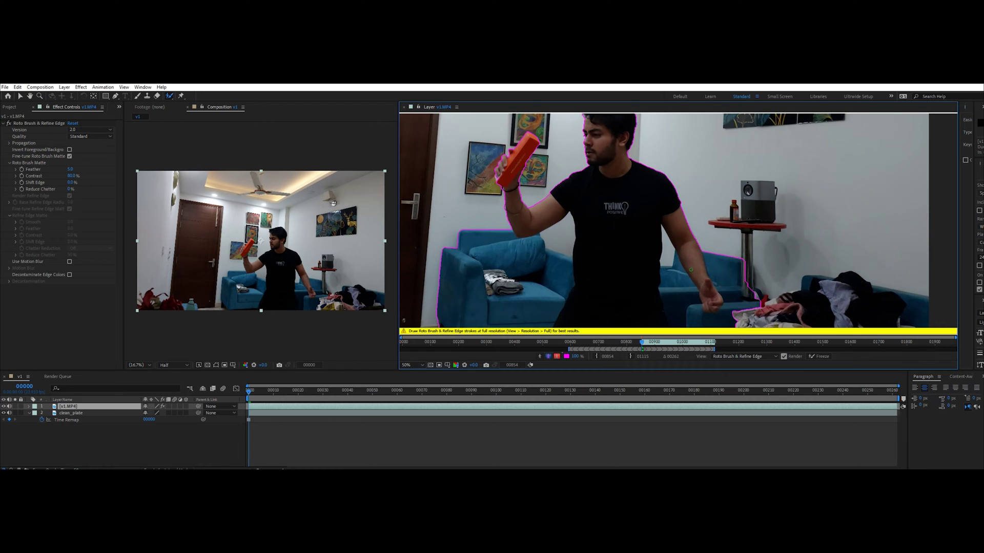
left_click(206, 357)
left_click_drag(639, 279, 636, 244)
left_click_drag(604, 252, 597, 285)
left_click_drag(463, 198, 499, 325)
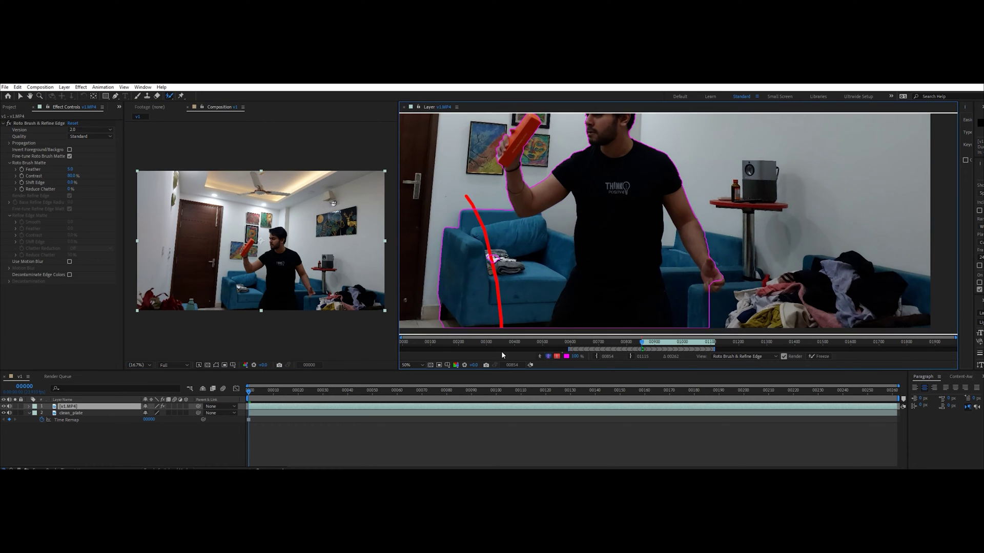
mouse_move(590, 282)
left_mouse_down()
mouse_move(552, 299)
mouse_move(581, 292)
mouse_move(573, 316)
left_mouse_up()
key("ctrl+z")
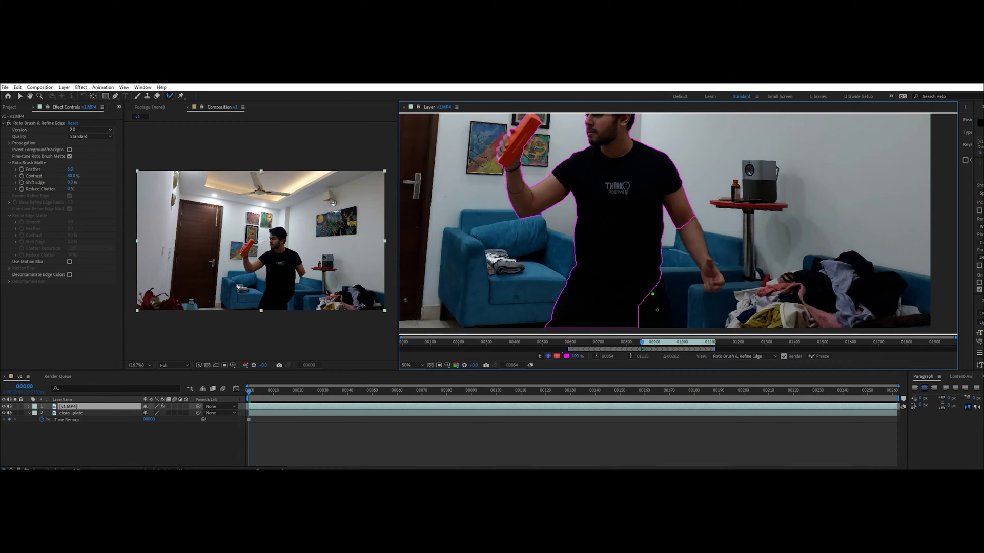
Step: Extend the Roto Brush selection down the man's lowered forearm to include his hand
left_click_drag(692, 239, 698, 247)
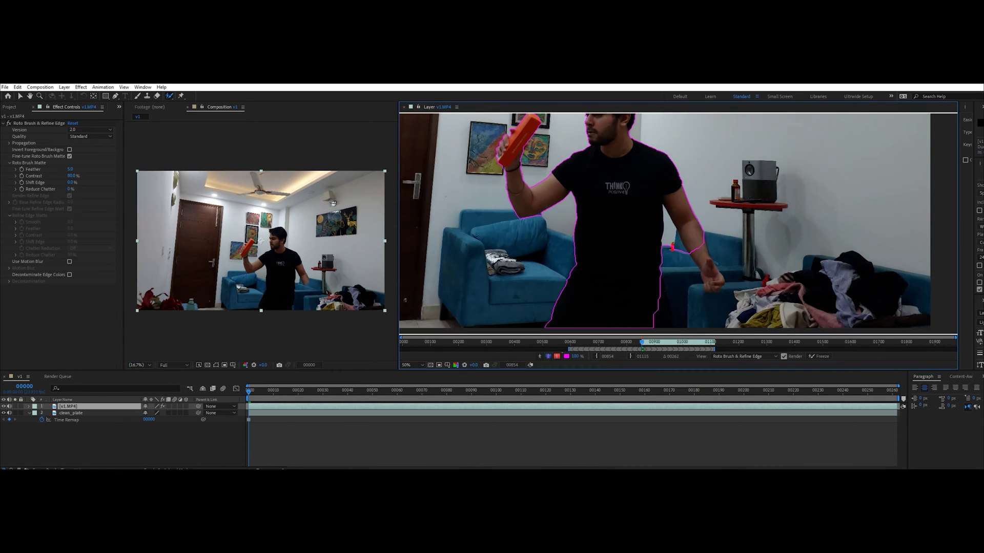
left_click_drag(706, 263, 711, 276)
scroll(642, 236, "down", 2)
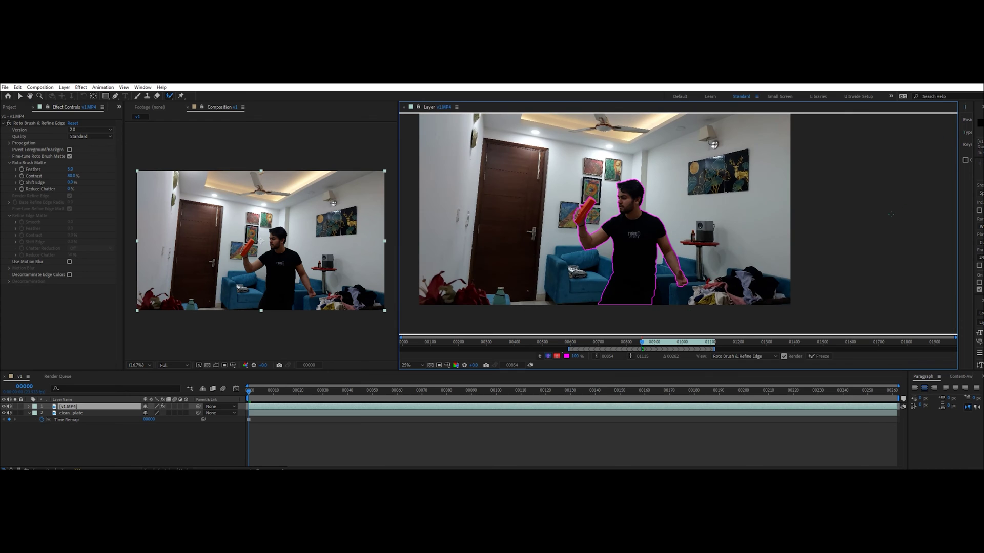
Step: Preview the v1.MP4 layer to propagate the Roto Brush selection across frames and inspect the outline around the man
left_click_drag(973, 183, 908, 183)
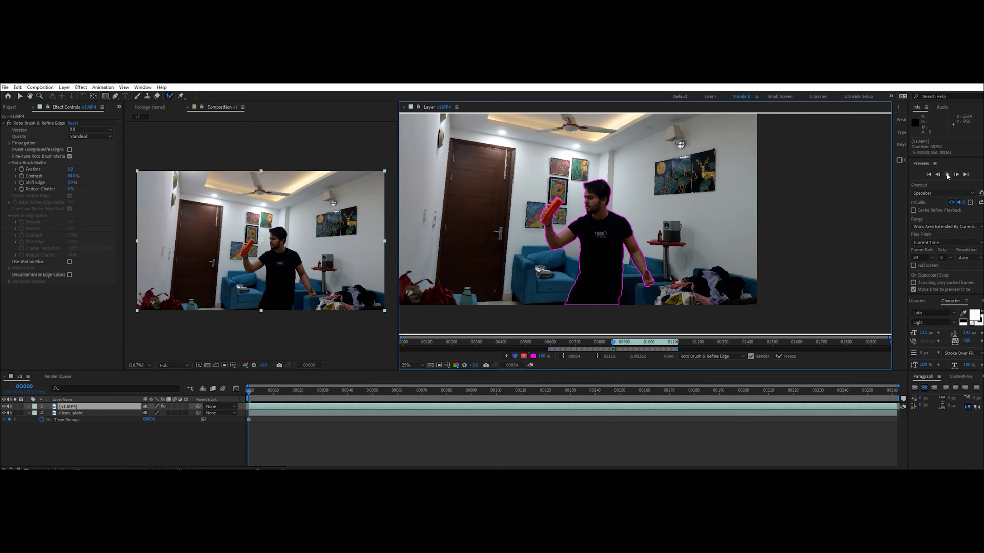
left_click(947, 175)
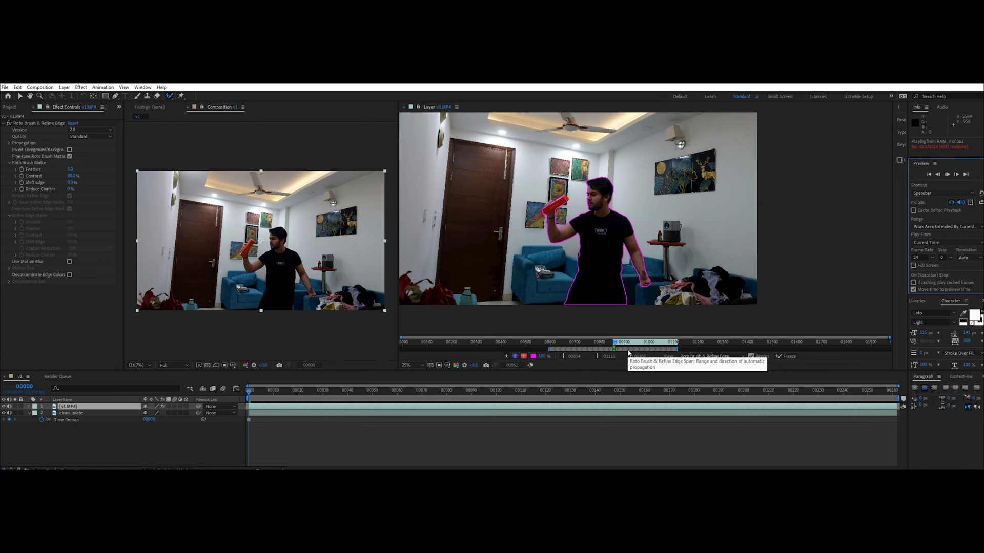
scroll(643, 215, "up", 2)
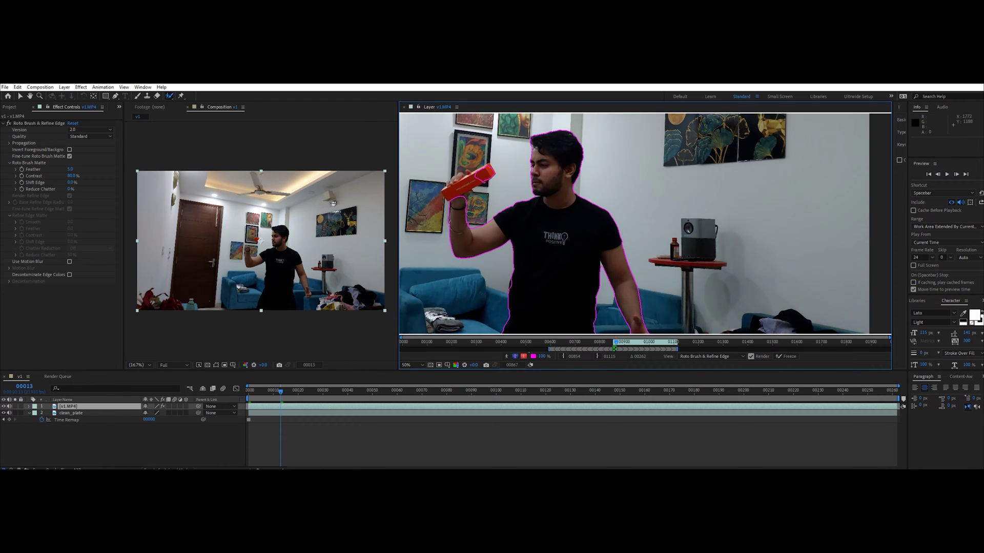
scroll(620, 239, "down", 2)
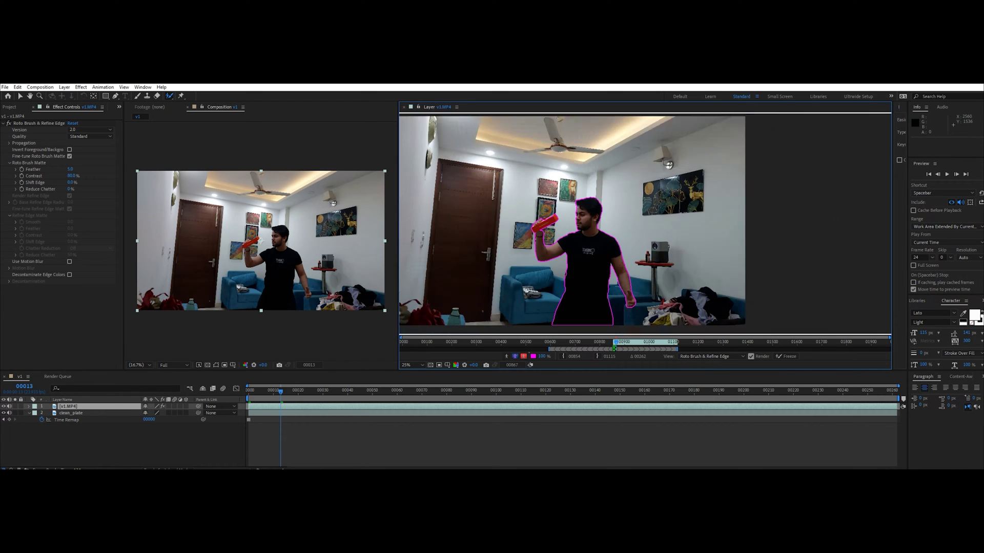
key("space")
scroll(626, 240, "up", 2)
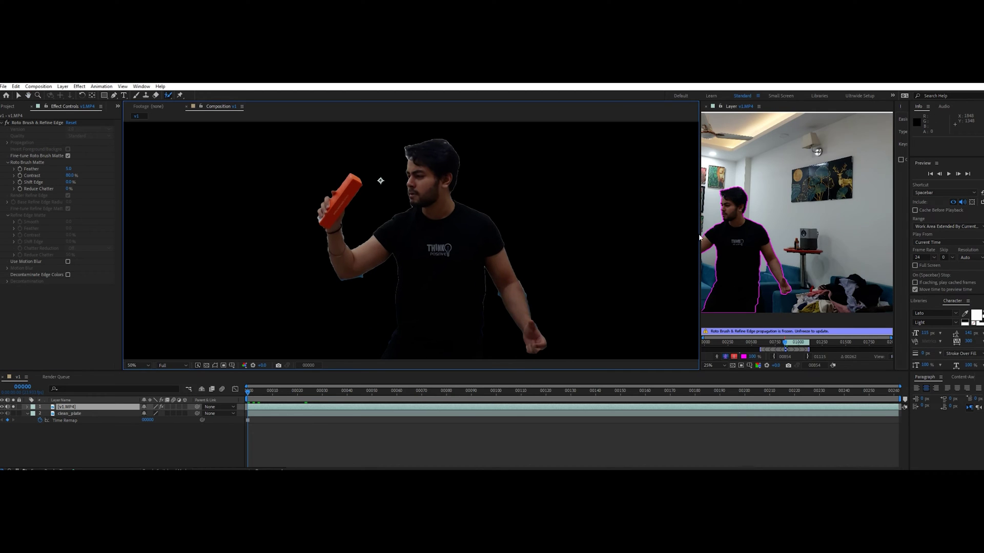
Step: Enable motion blur on the Roto Brush matte, set Feather to 10 and Reduce Chatter to 10%, and shift the edge inward
left_click(68, 262)
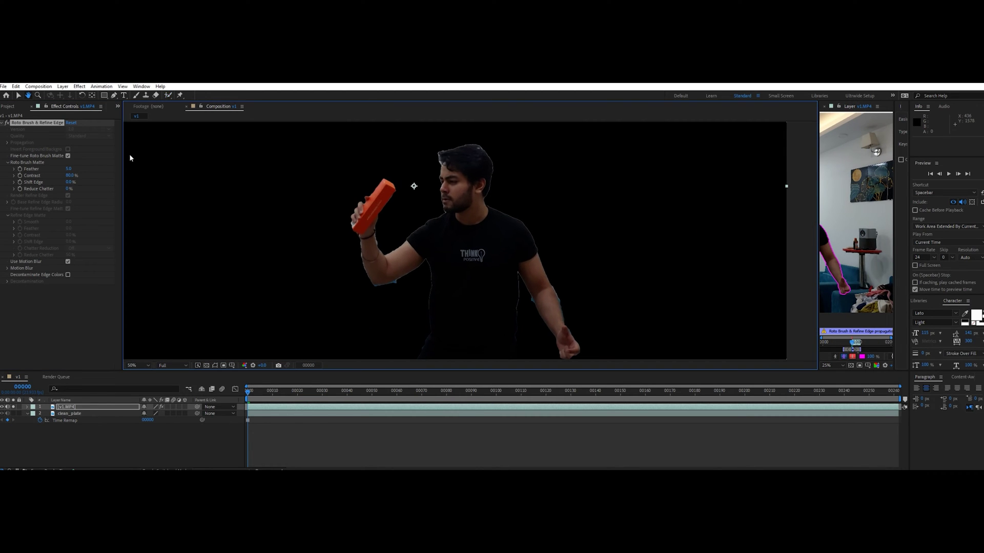
left_click(68, 407)
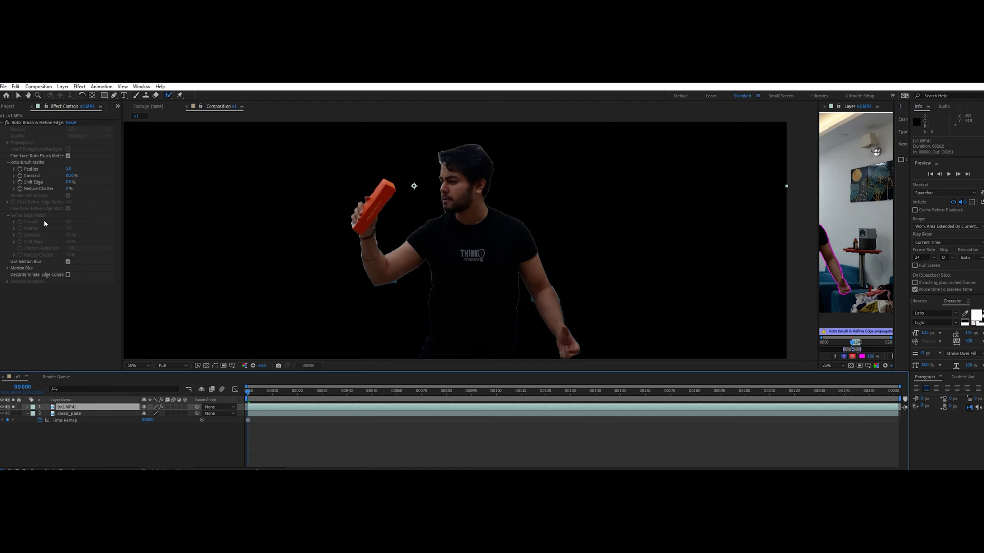
left_click_drag(68, 169, 91, 173)
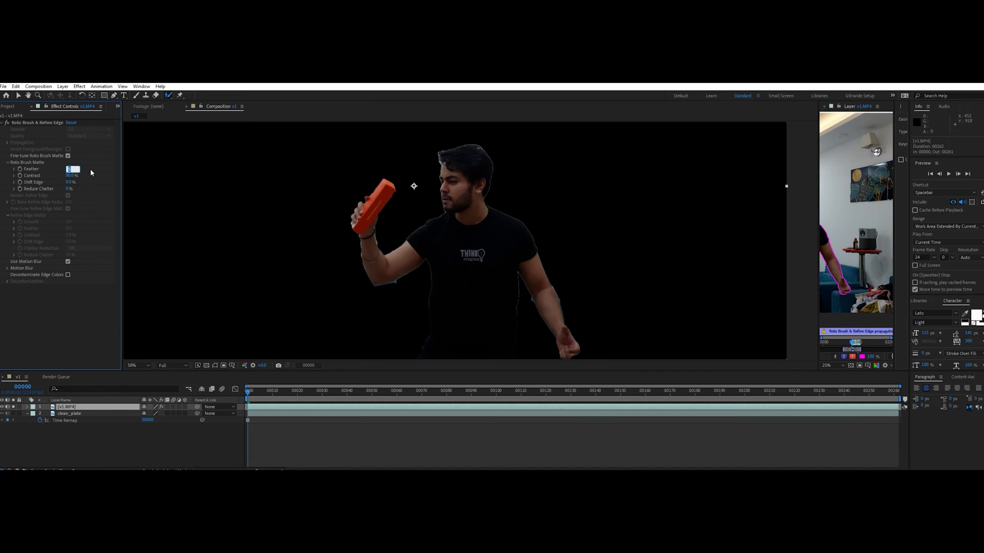
left_click(15, 182)
left_click(55, 192)
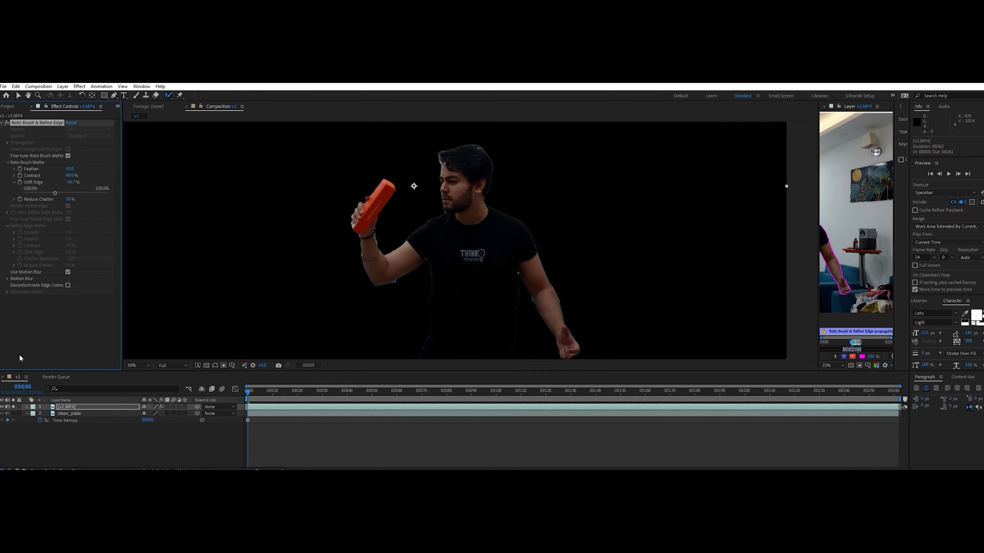
Step: Apply Key Cleaner to the v1.MP4 layer, enable Reduce Chatter and lower Strength to about 54%
left_click(76, 407)
key("ctrl+space")
type("key")
key("Return")
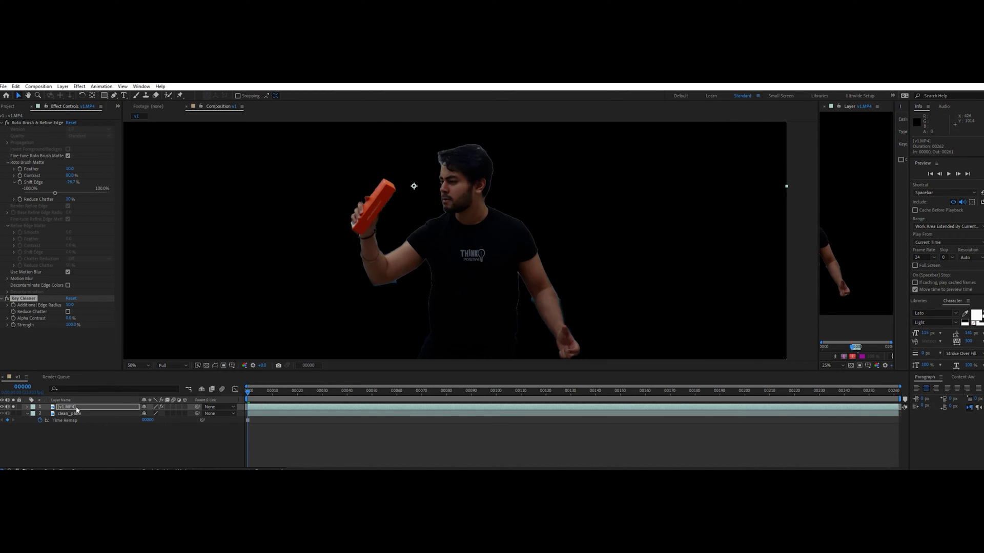
left_click(67, 311)
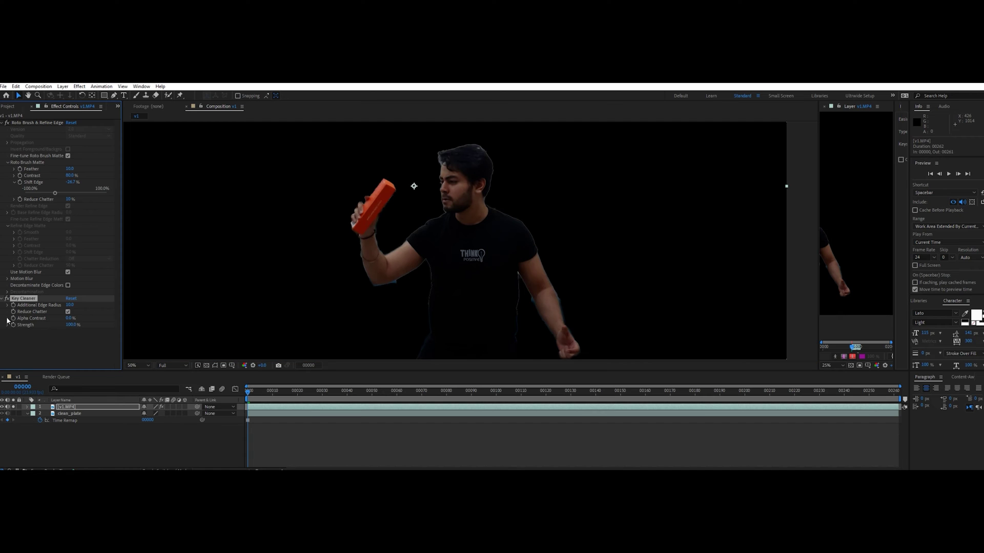
left_click_drag(106, 335, 66, 335)
Step: Apply Inner/Outer Key to the v1.MP4 layer and set its Edge Feather to 10
left_click(75, 408)
key("ctrl+space")
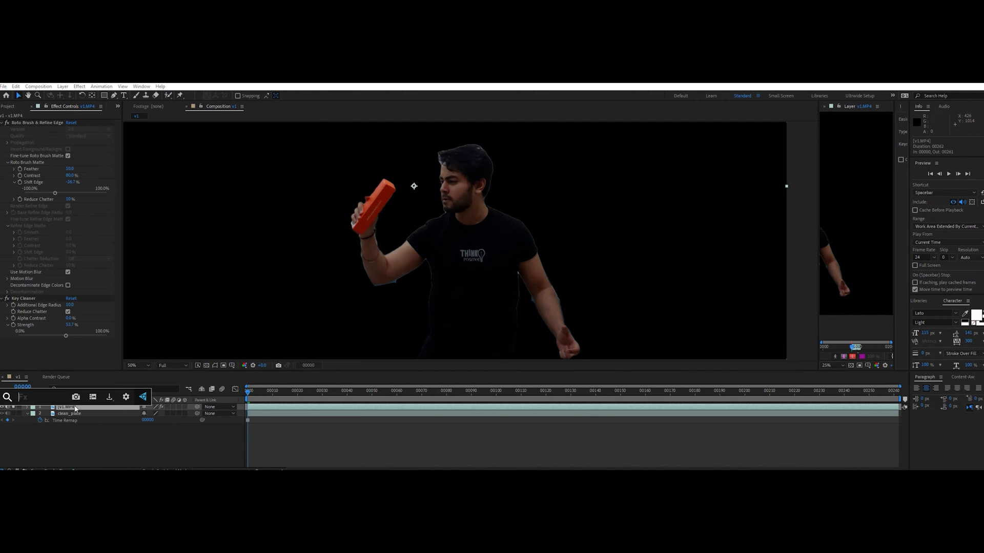
type("inn")
key("Return")
scroll(63, 325, "down", 2)
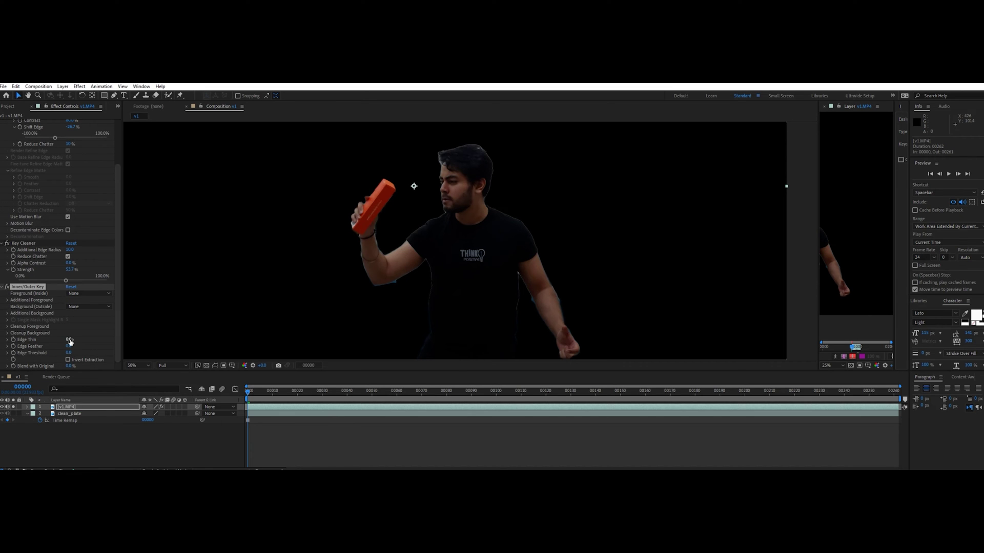
left_click(68, 346)
type("10")
key("Return")
Step: Set the Inner/Outer Key's Edge Thin to 4 and turn on the composition's transparency grid
left_click(70, 340)
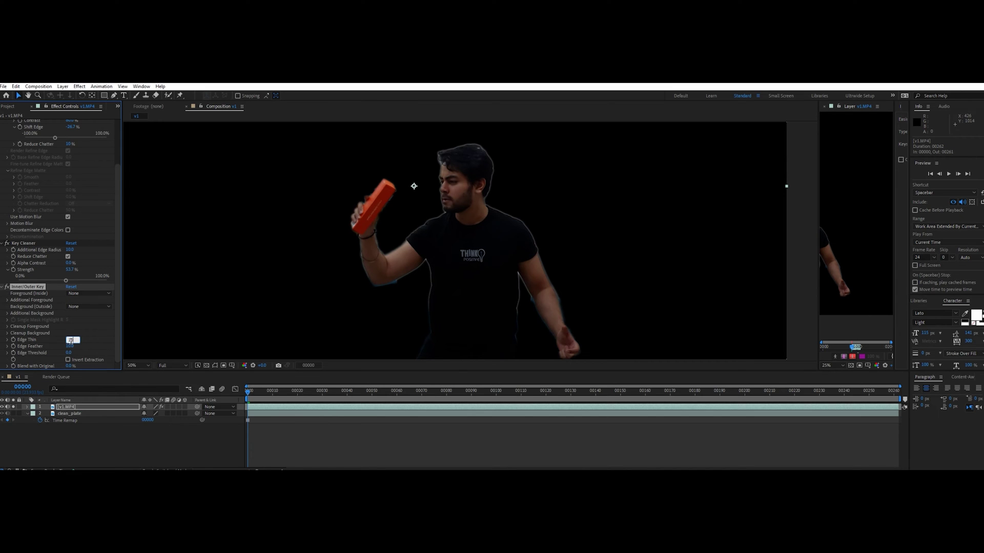
type("10")
key("Return")
left_click(70, 340)
type("4")
key("Return")
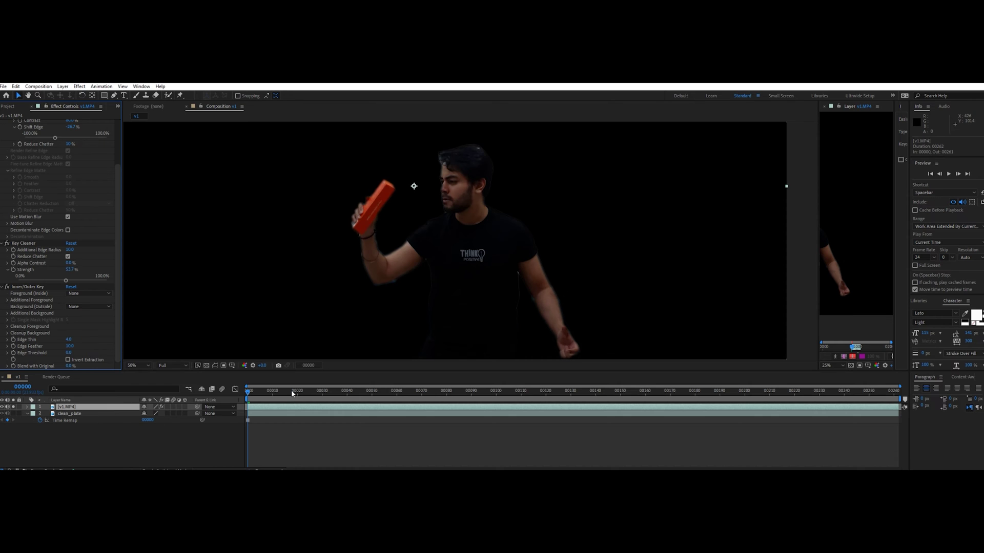
left_click(208, 365)
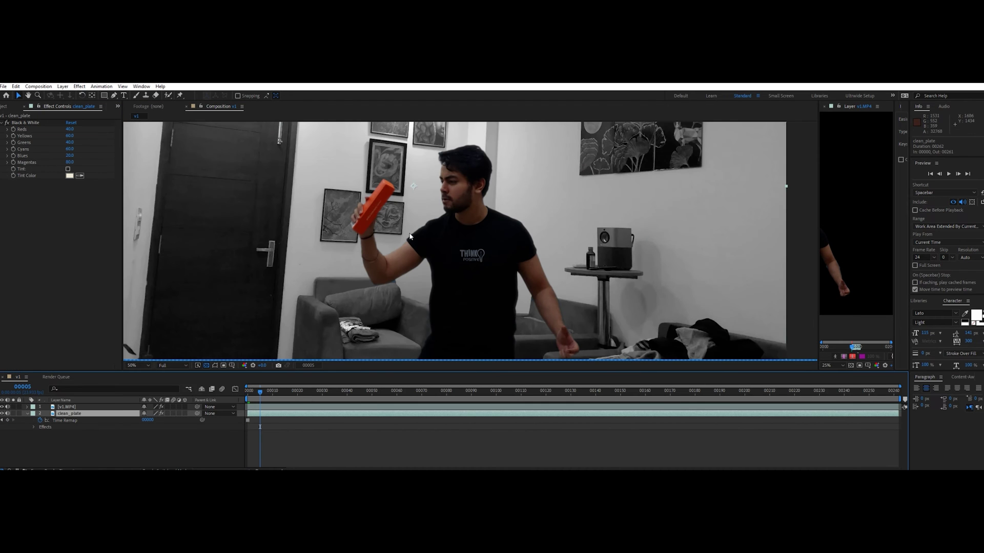
Step: Scrub through the man's cutout and turn off solo for the v1.MP4 layer in the tutorial composition
left_click(255, 393)
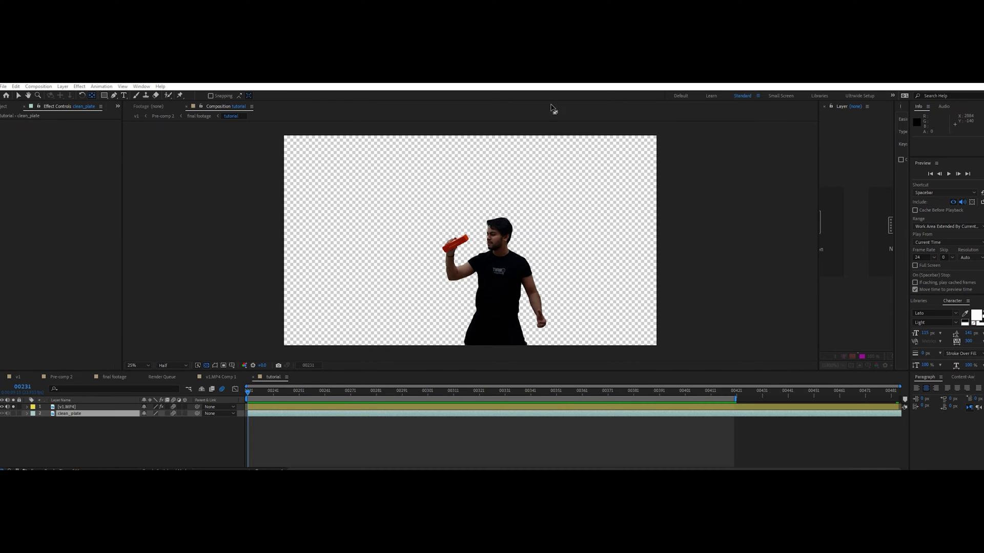
left_click_drag(248, 392, 238, 426)
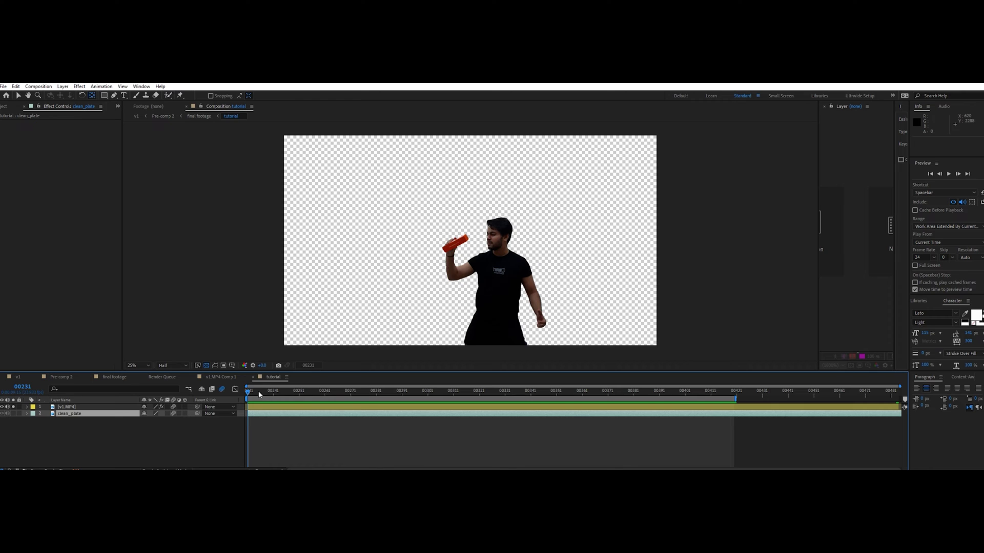
left_click_drag(258, 394, 367, 397)
left_click(13, 407)
mouse_move(248, 394)
left_mouse_down()
mouse_move(440, 407)
mouse_move(681, 406)
left_mouse_up()
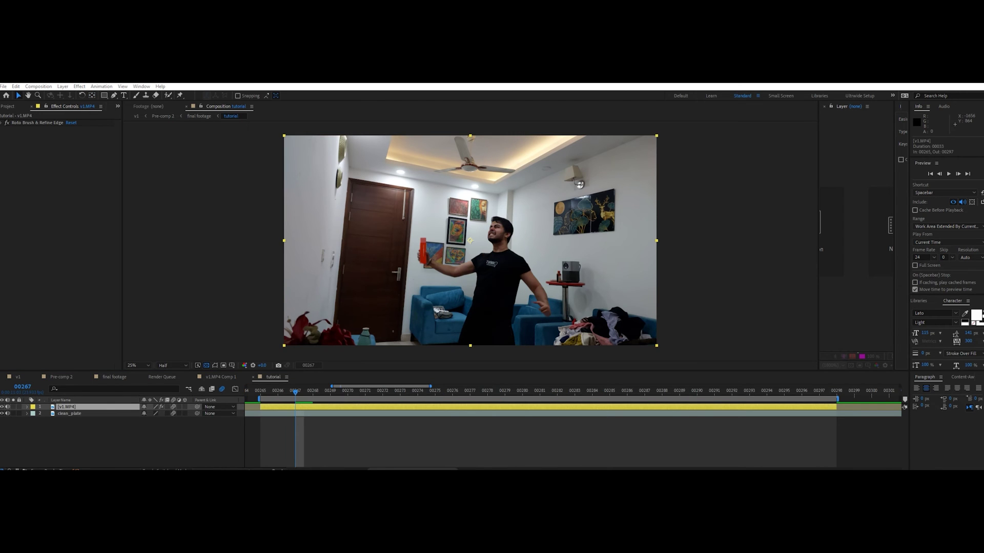
Step: Apply the Mocha AE effect to the v1.MP4 layer and launch its tracking window
key("ctrl+space")
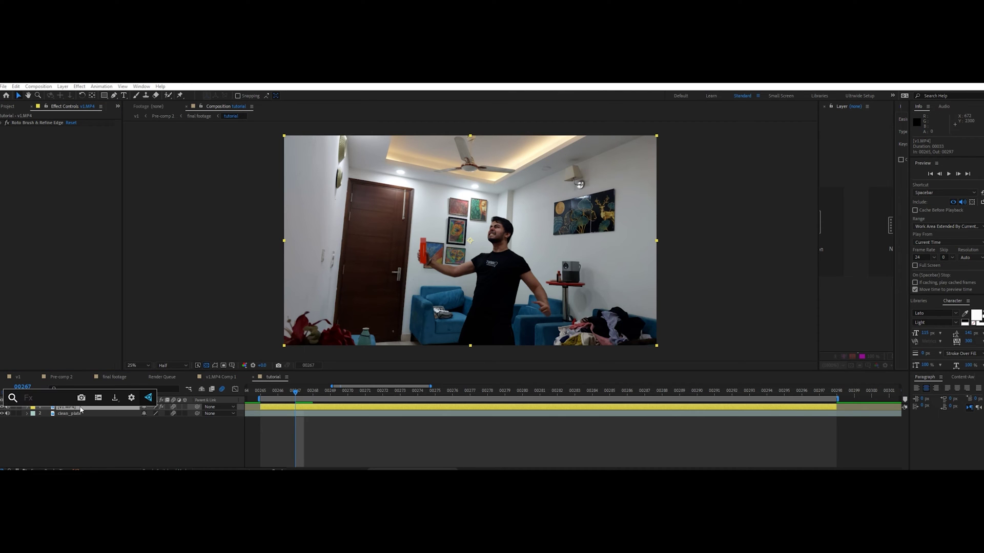
type("mocha")
left_click(64, 429)
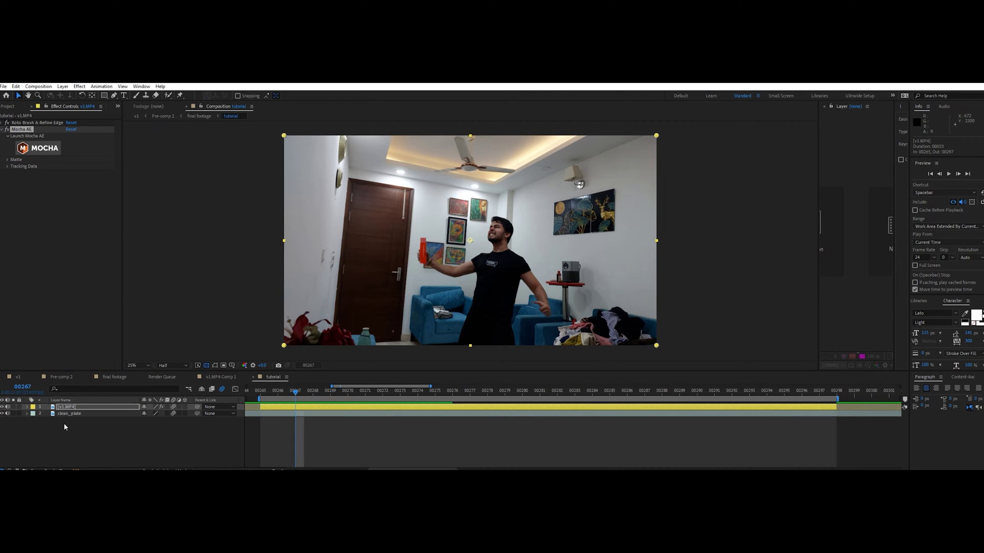
left_click(54, 152)
Step: At frame 268, draw a closed spline around the man's raised hand holding the red bottle
key("Right")
key("z")
left_click_drag(557, 260, 494, 250)
key("x")
key("z")
left_click_drag(435, 241, 454, 230)
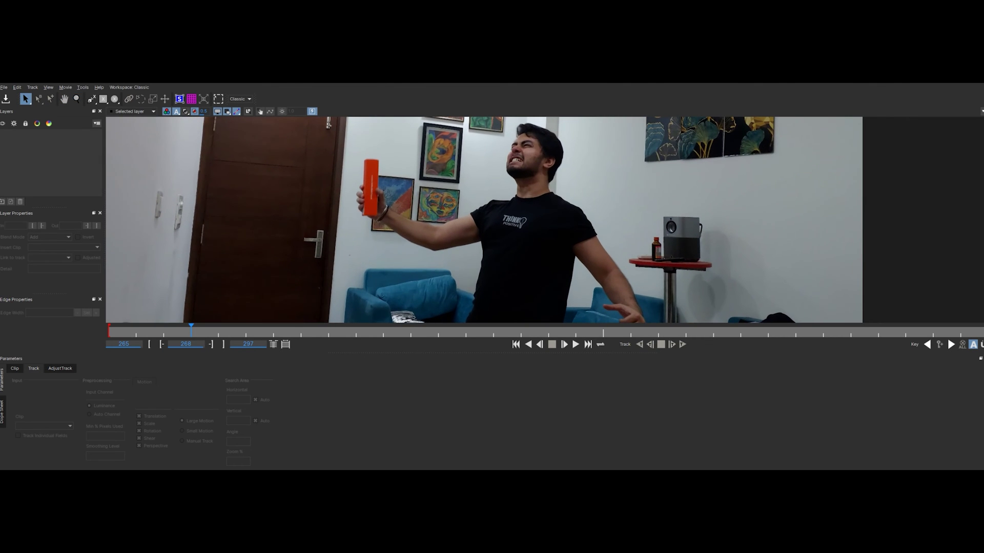
left_click(92, 100)
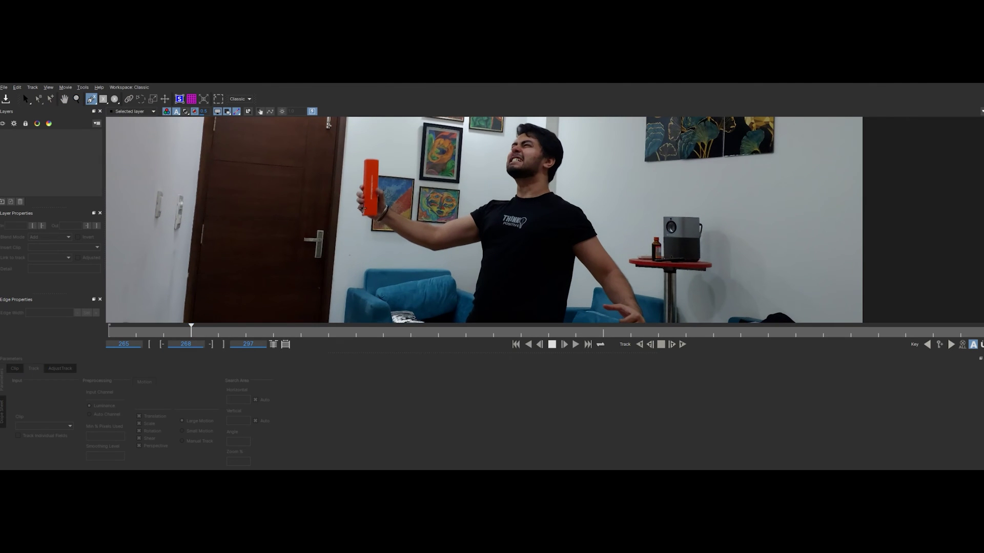
left_click(358, 207)
left_click(357, 223)
left_click(364, 168)
left_click(361, 183)
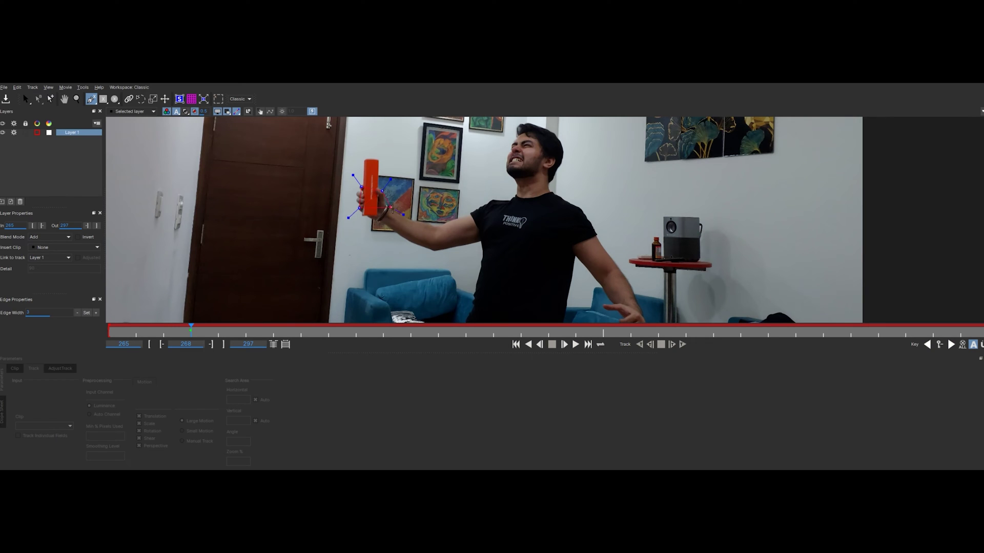
right_click(374, 220)
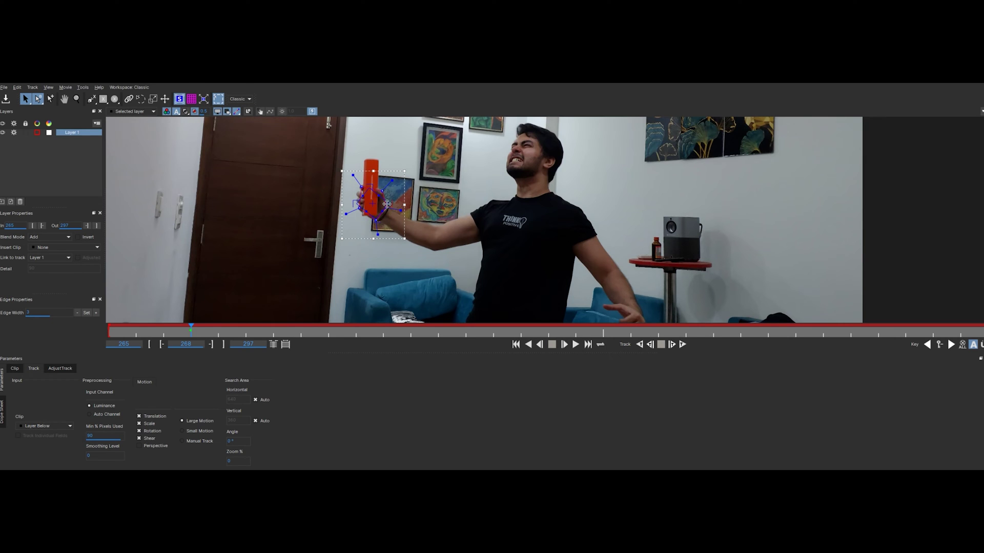
Step: Track the raised hand backward and forward through the clip with Shear turned off, and save the Mocha project
left_click(139, 439)
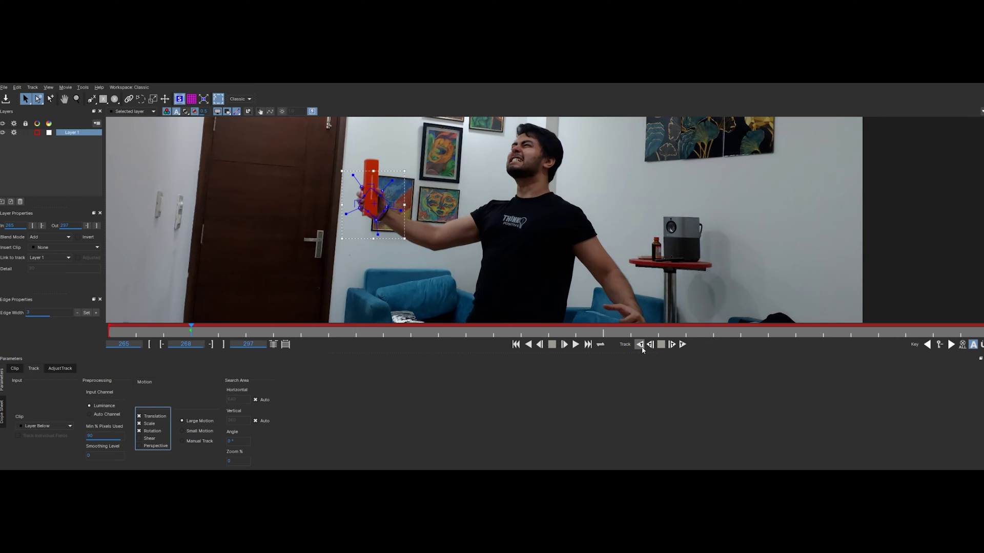
left_click(639, 345)
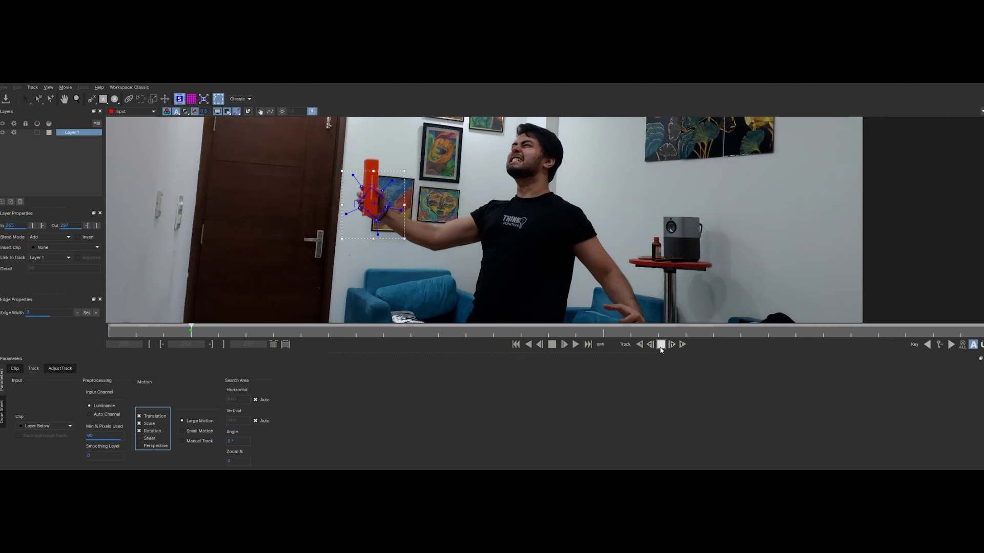
left_click_drag(124, 330, 183, 338)
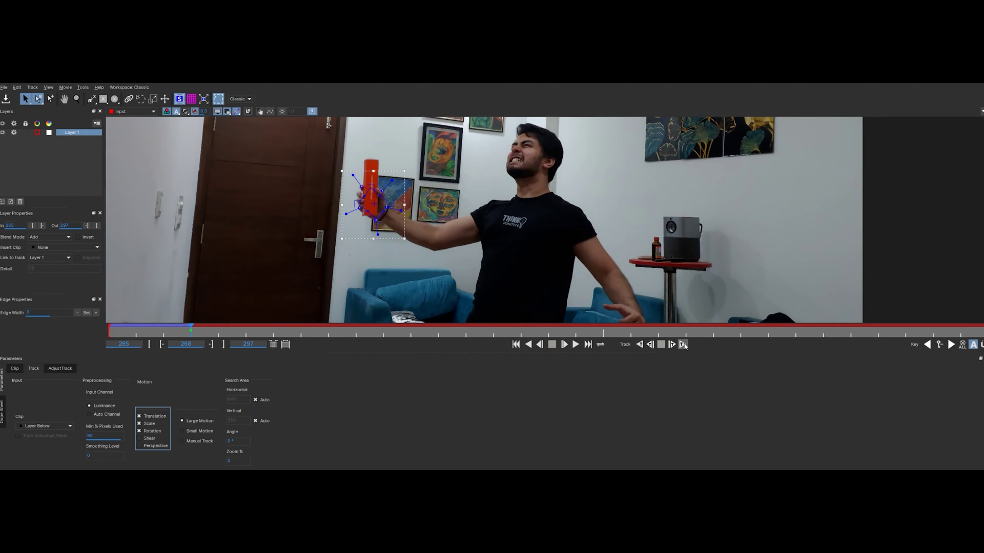
left_click(683, 344)
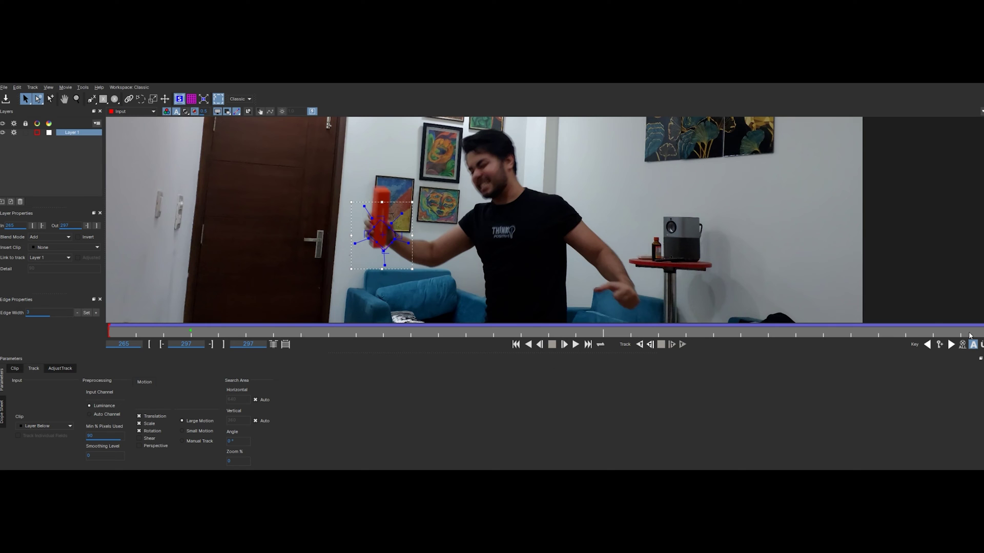
mouse_move(969, 335)
left_mouse_down()
mouse_move(472, 339)
mouse_move(975, 339)
left_mouse_up()
left_click(4, 88)
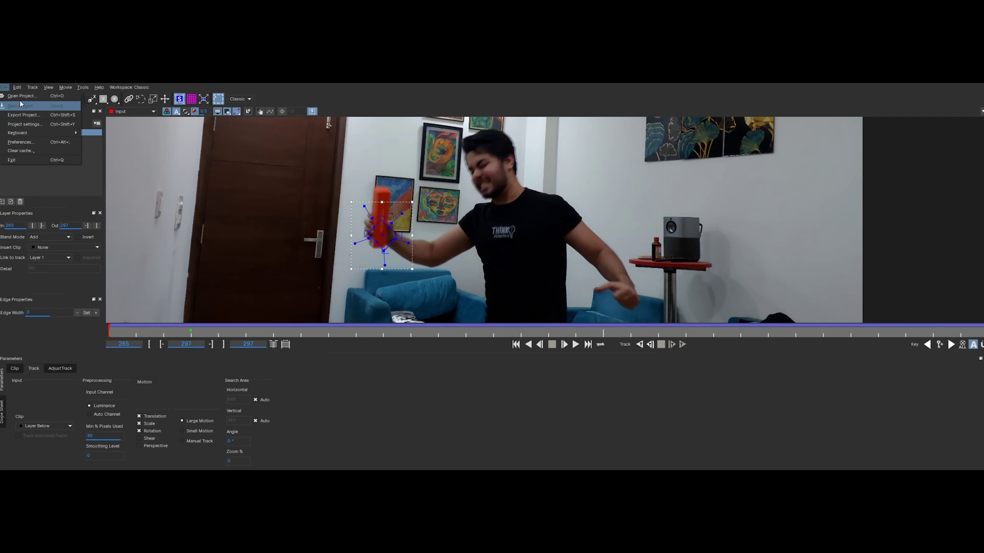
left_click(18, 107)
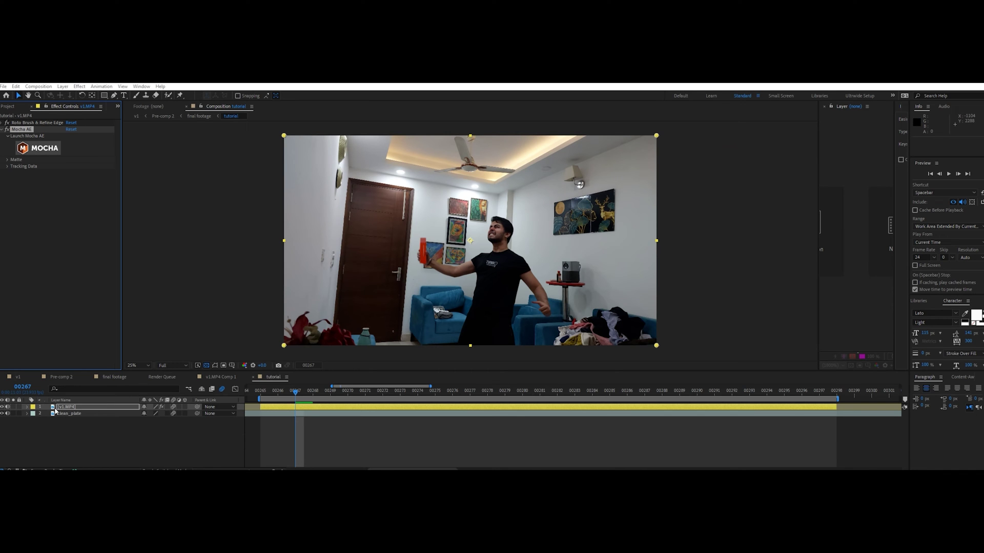
Step: Add a null object to the tutorial composition and name it left hand null
right_click(55, 410)
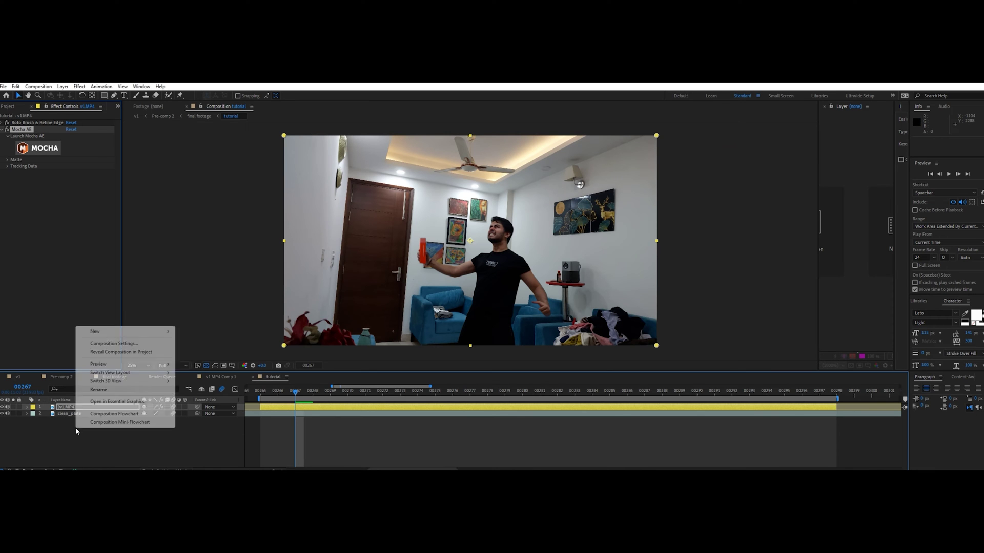
mouse_move(98, 330)
left_click(205, 375)
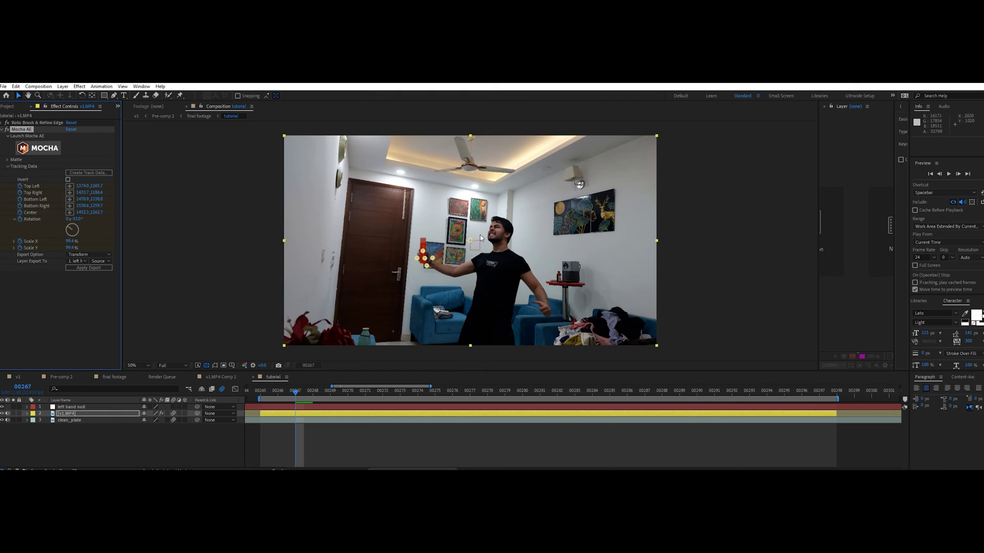
scroll(480, 235, "up", 1)
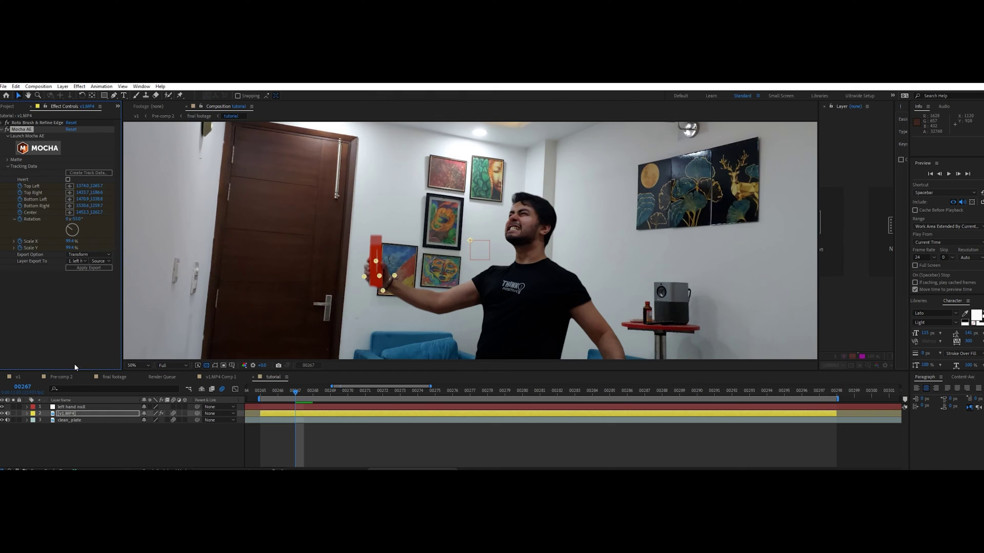
left_click(80, 407)
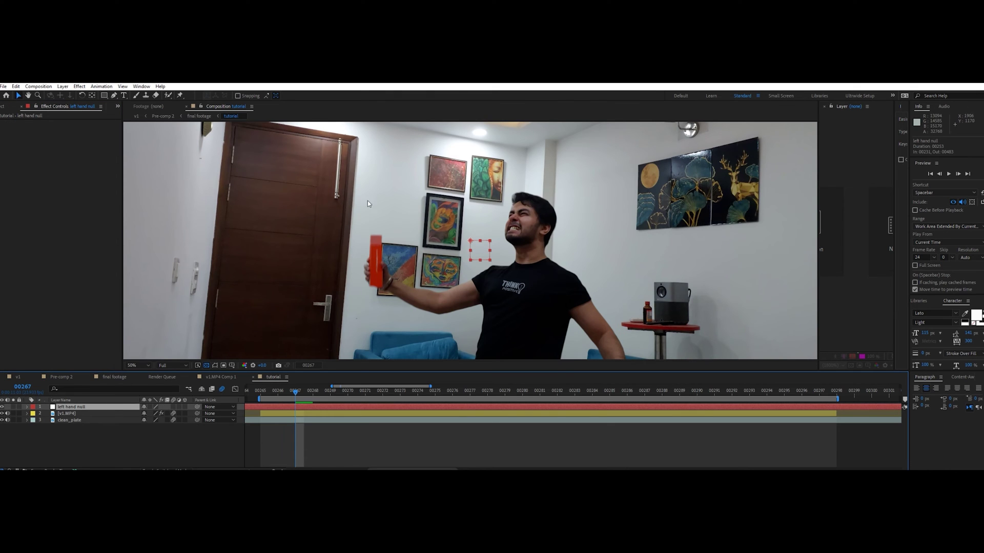
left_click(91, 96)
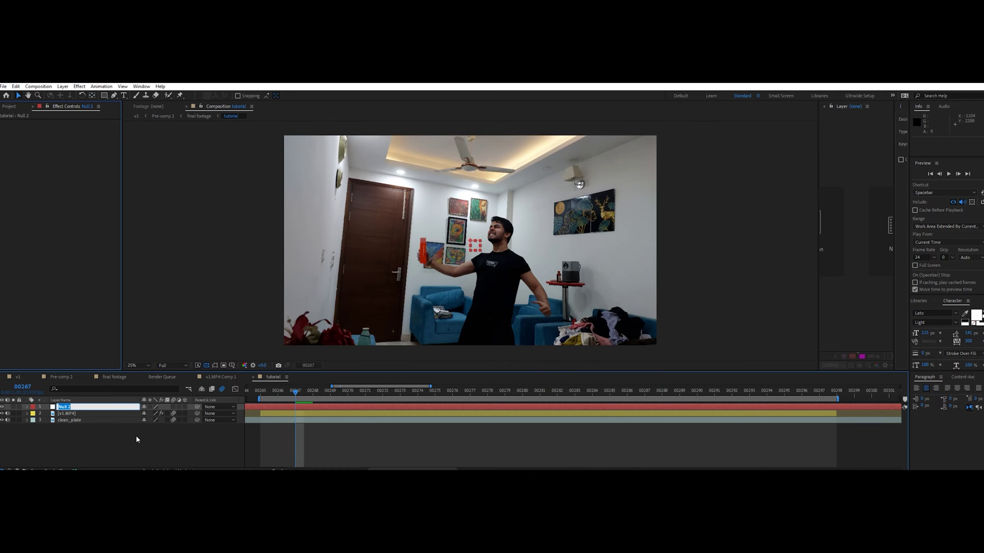
type("left hand null")
key("Return")
Step: In the v1.MP4 layer's Mocha tracking data, set Export Option to Transform and the export target to left hand null
left_click(90, 412)
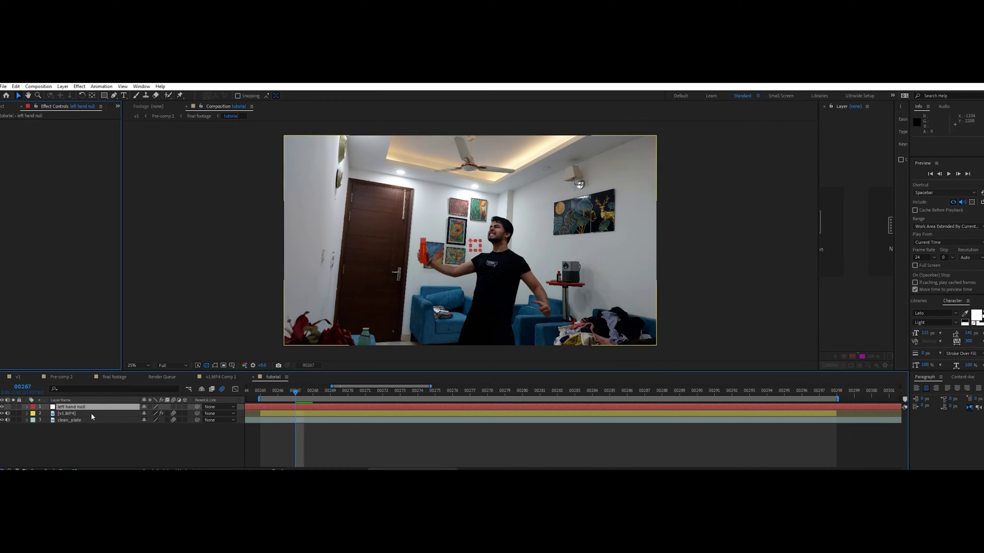
left_click(7, 166)
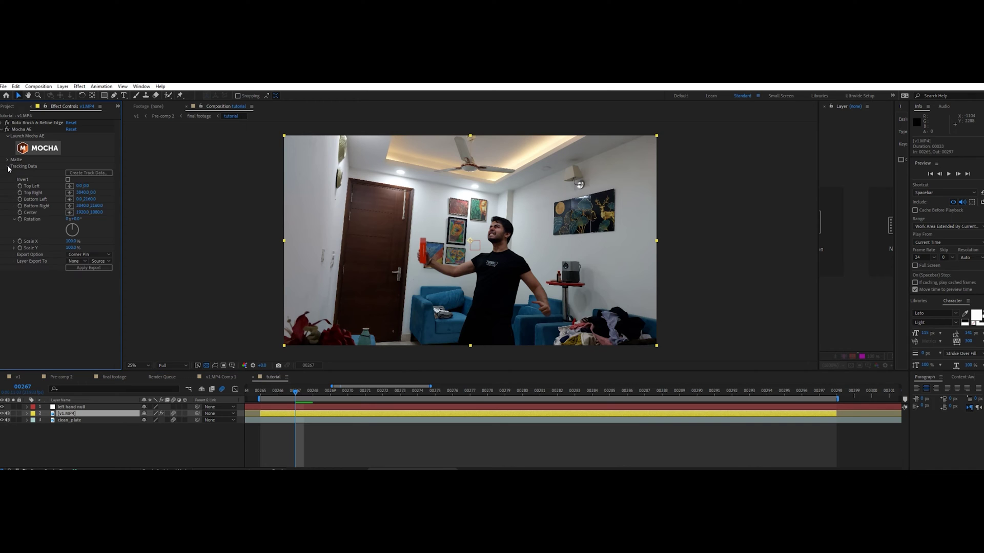
left_click(87, 254)
left_click(84, 254)
left_click(86, 262)
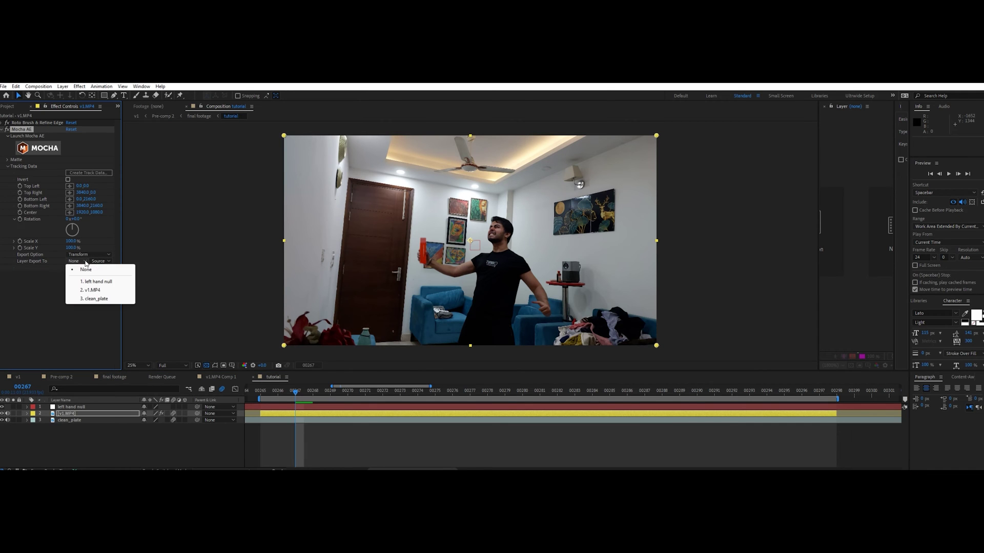
left_click(90, 282)
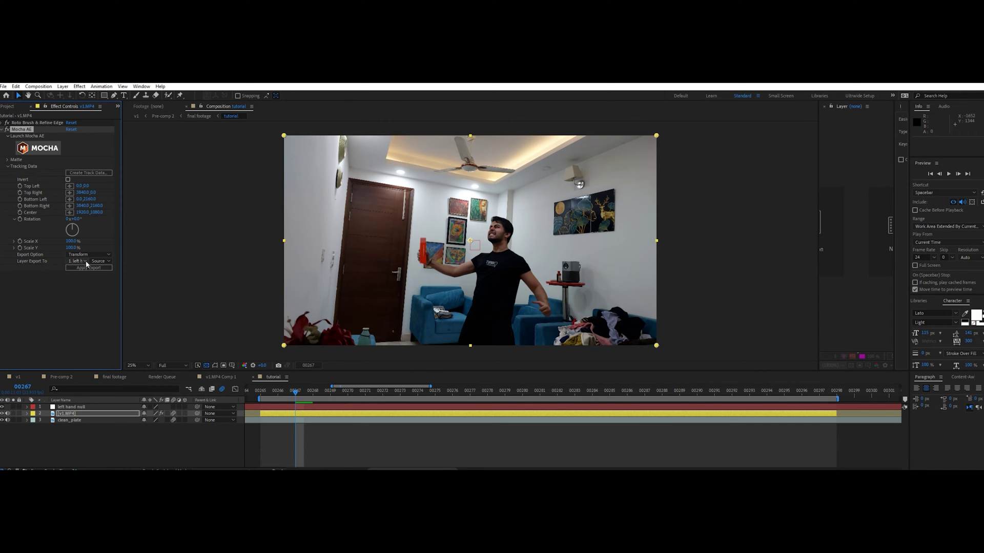
Step: Create track data from the raised hand's track, apply the export to left hand null and scrub through the motion
left_click(89, 175)
left_click(505, 278)
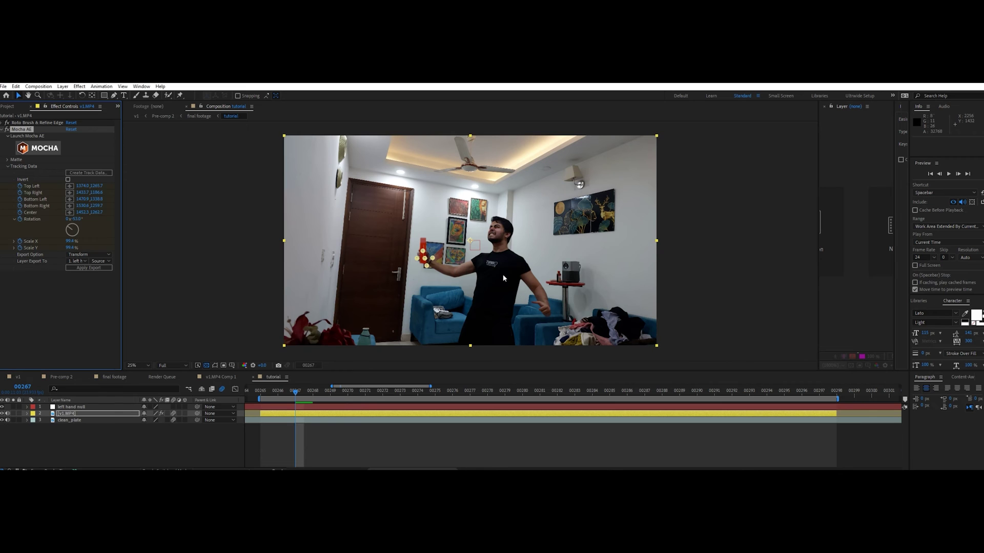
left_click(98, 268)
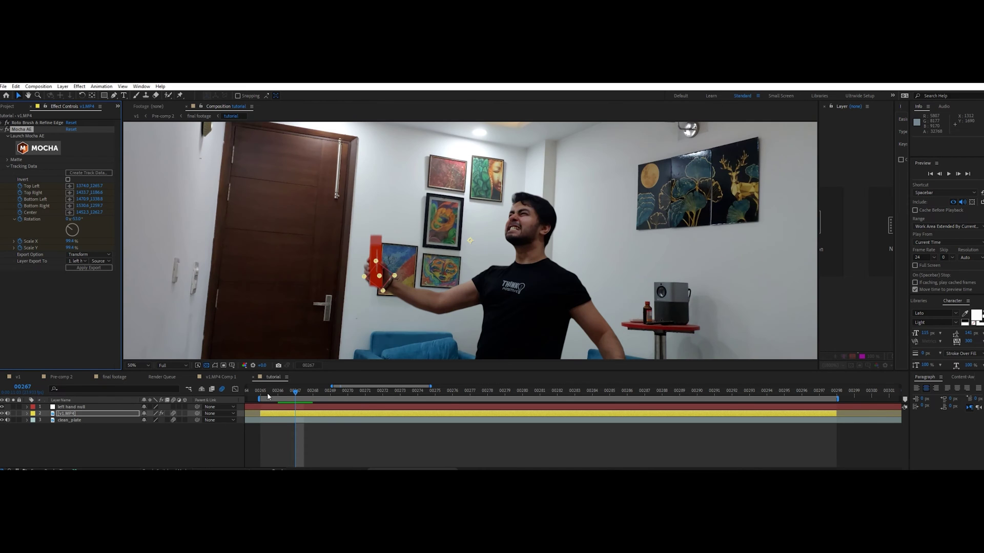
left_click_drag(267, 396, 794, 403)
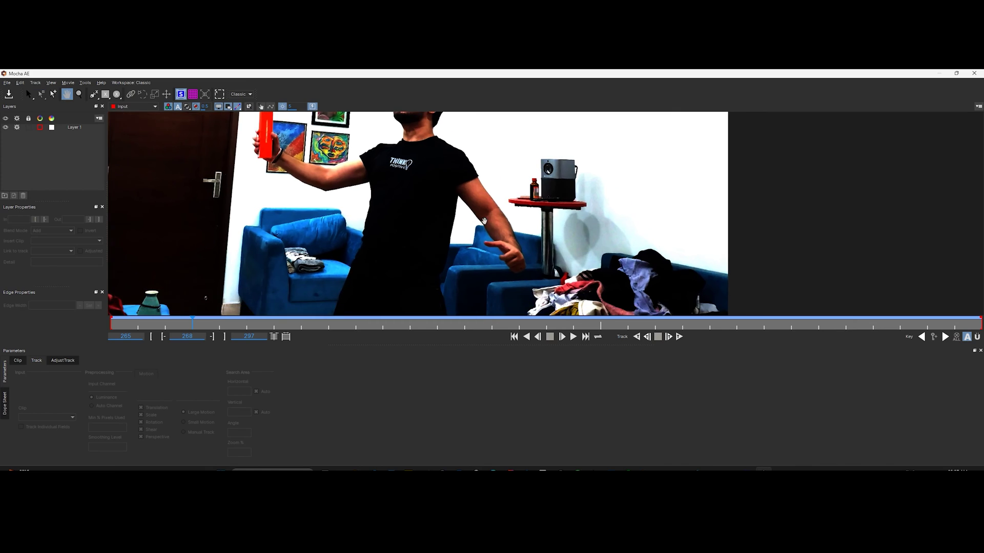
Step: In Mocha, draw a closed spline around the man's lowered hand at frame 268 as a second layer
left_click(93, 95)
left_click(488, 243)
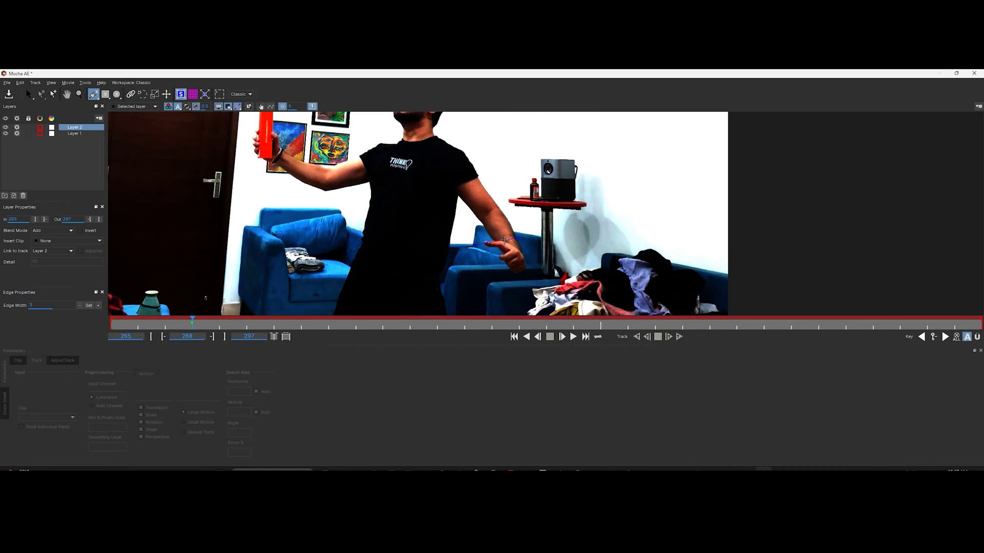
right_click(518, 274)
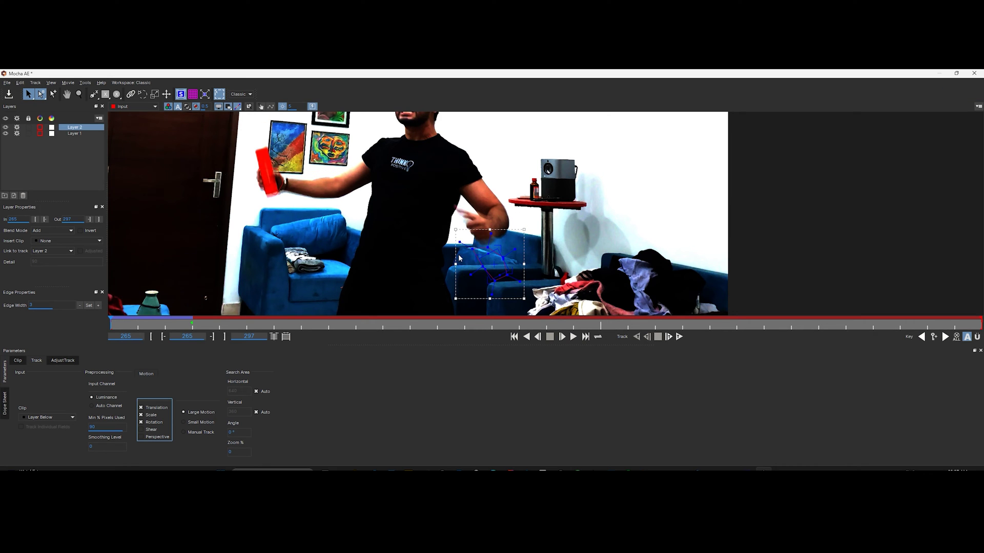
Step: Undo the drifted backward track and reposition the lowered hand's spline with Manual Track on the frames back to 265
left_click(185, 430)
key("ctrl+z")
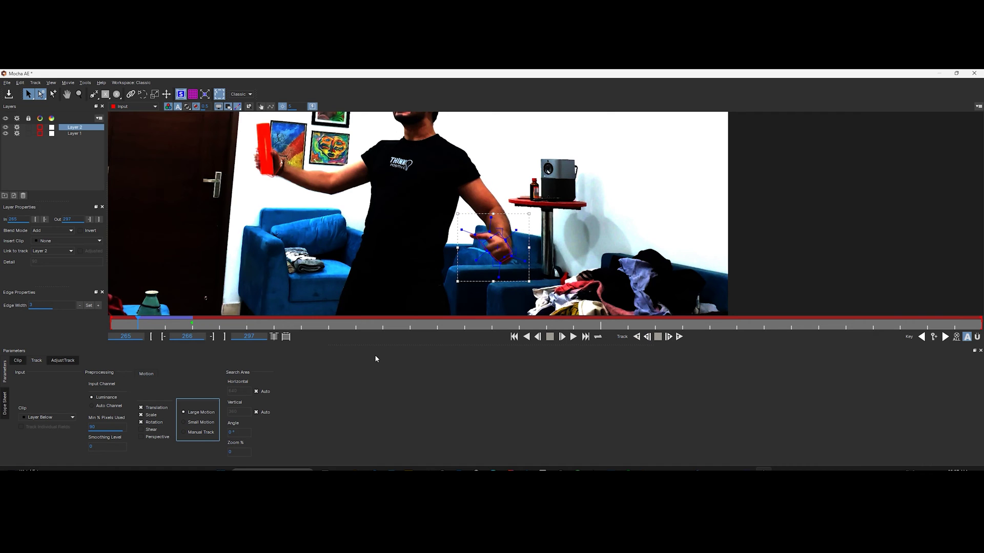
left_click_drag(138, 322, 183, 322)
key("Left")
key("Left")
key("Left")
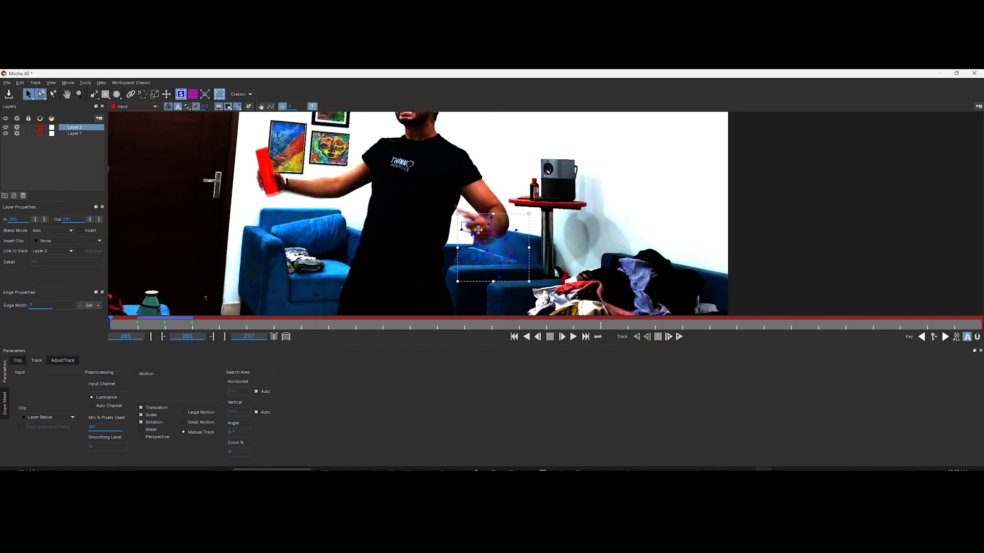
left_click_drag(478, 230, 462, 214)
left_click_drag(113, 324, 185, 325)
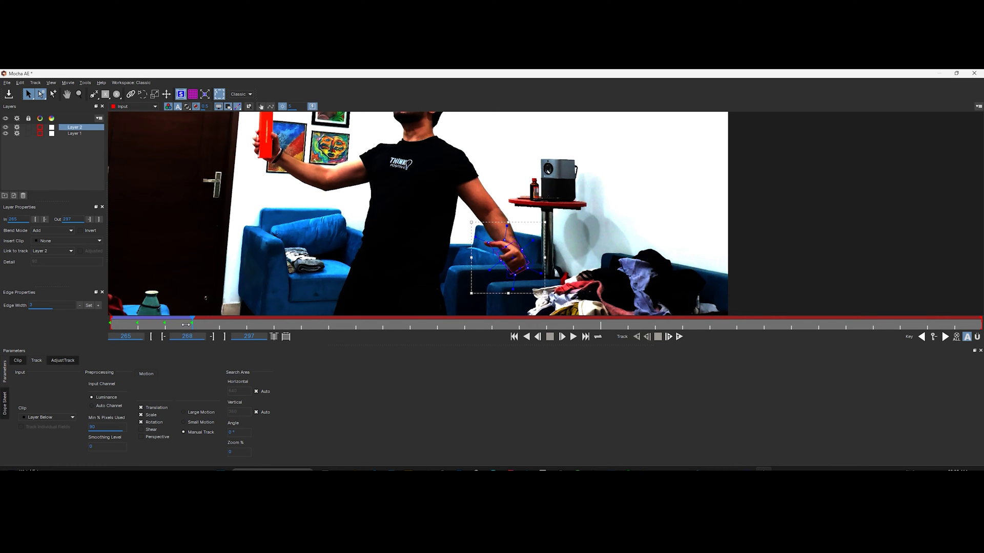
Step: Switch the lowered hand's layer to Large Motion and track it forward from frame 268 to frame 297
left_click(184, 413)
left_click(679, 336)
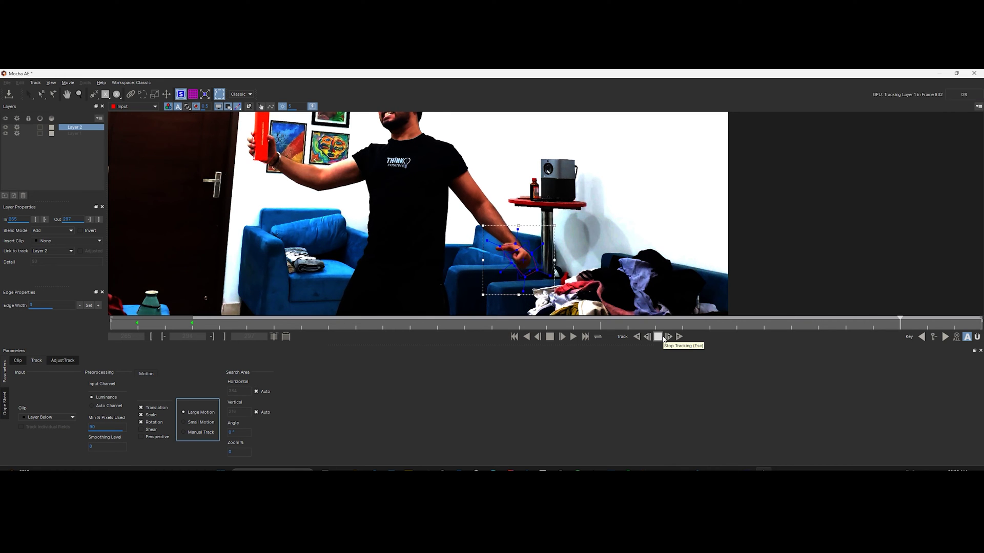
mouse_move(979, 327)
left_mouse_down()
mouse_move(266, 313)
mouse_move(570, 308)
mouse_move(981, 322)
left_mouse_up()
Step: Save the Mocha project with the second hand's track and return to After Effects
left_click(7, 82)
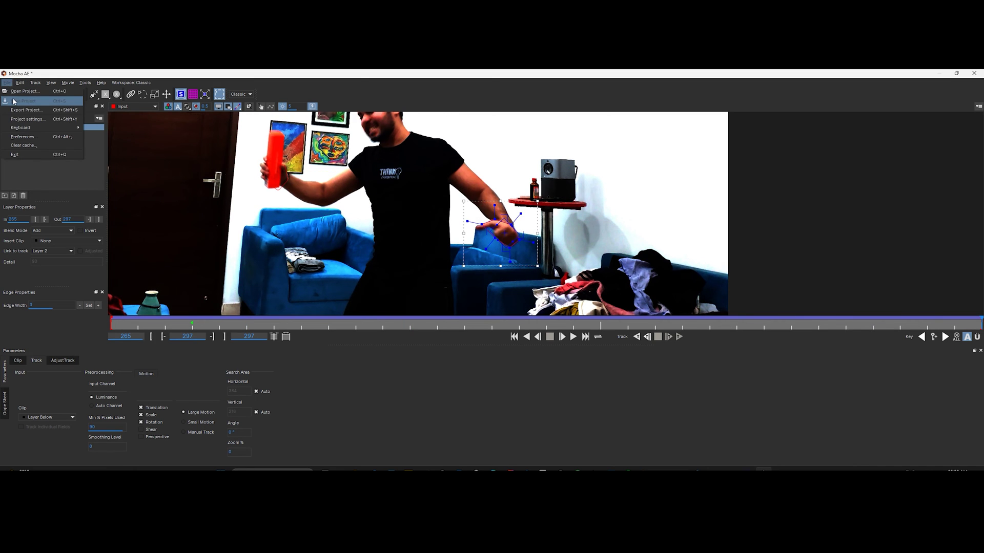
left_click(26, 104)
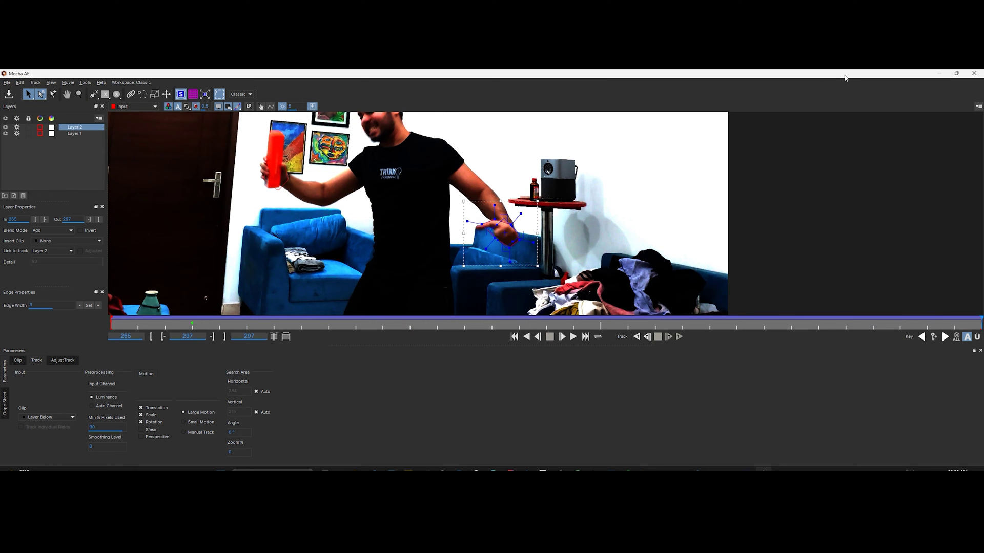
left_click(975, 72)
Step: Add another null object to the tutorial composition, named right hand null
right_click(81, 424)
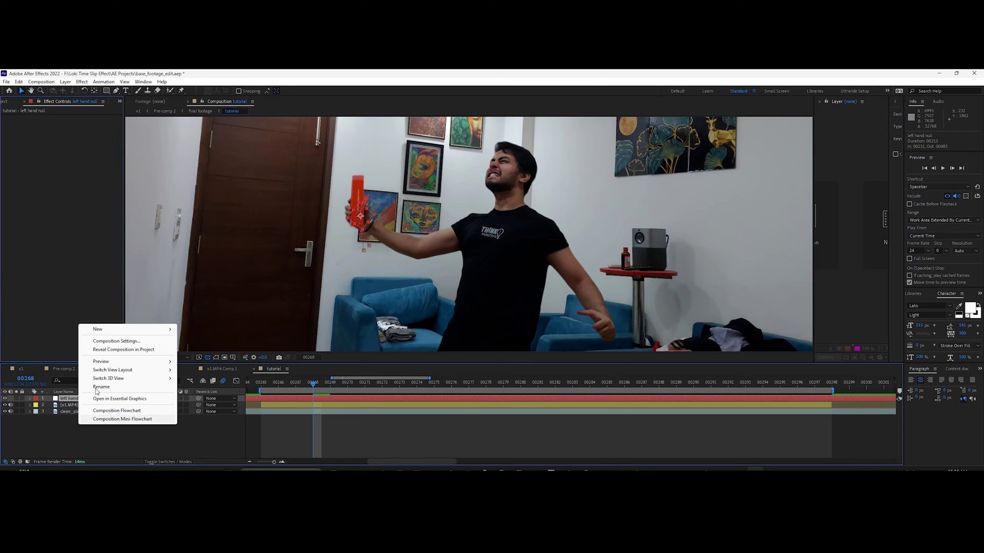
mouse_move(109, 333)
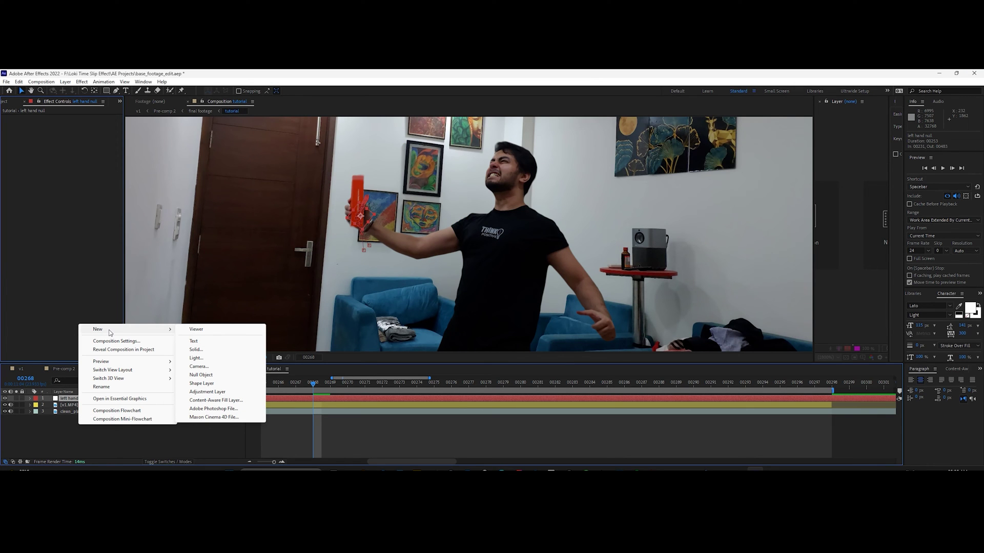
left_click(201, 375)
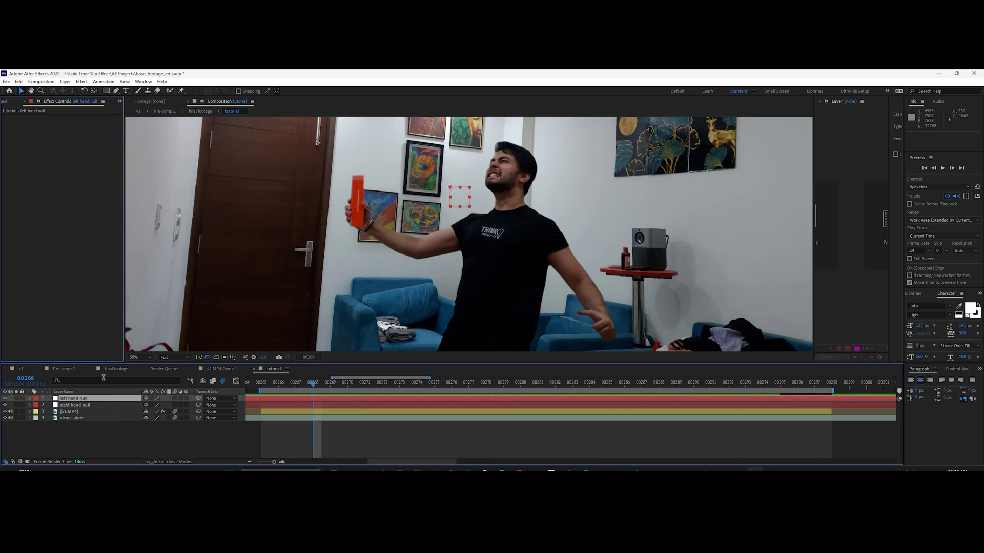
Step: Centre the anchor point of the left hand null within its layer
left_click(76, 412)
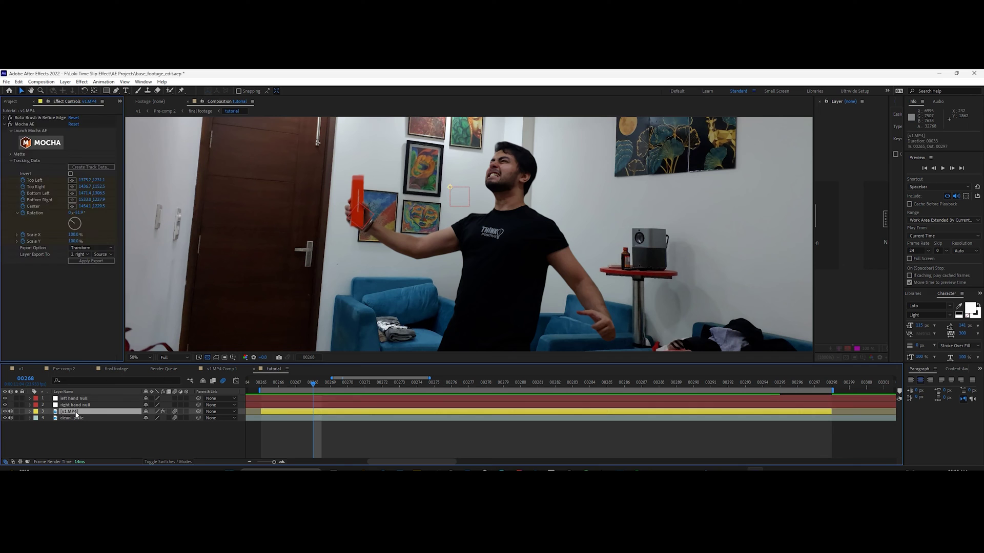
left_click(94, 91)
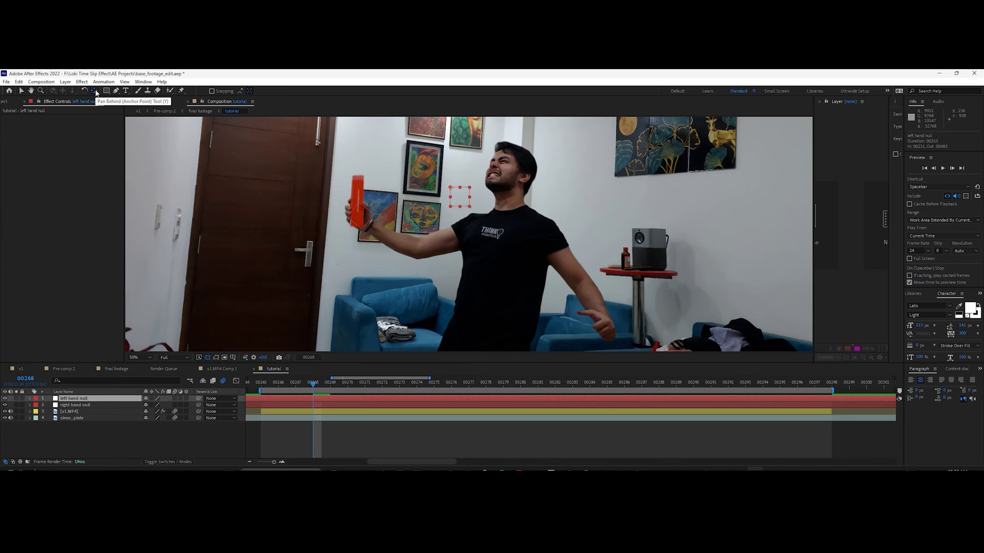
left_click(94, 91)
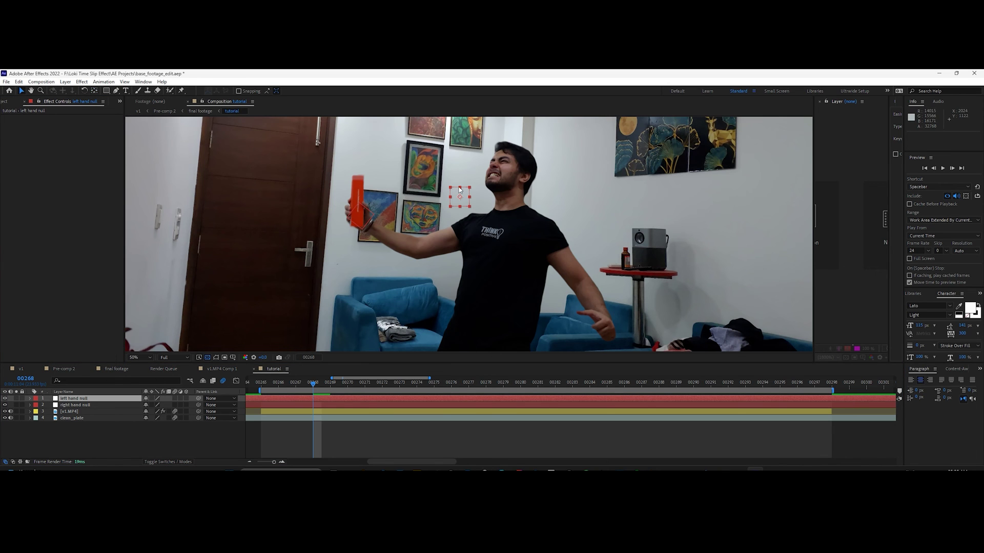
Step: Apply the Mocha AE track of the lowered hand to the left hand null as Transform data and preview its motion
left_click(92, 412)
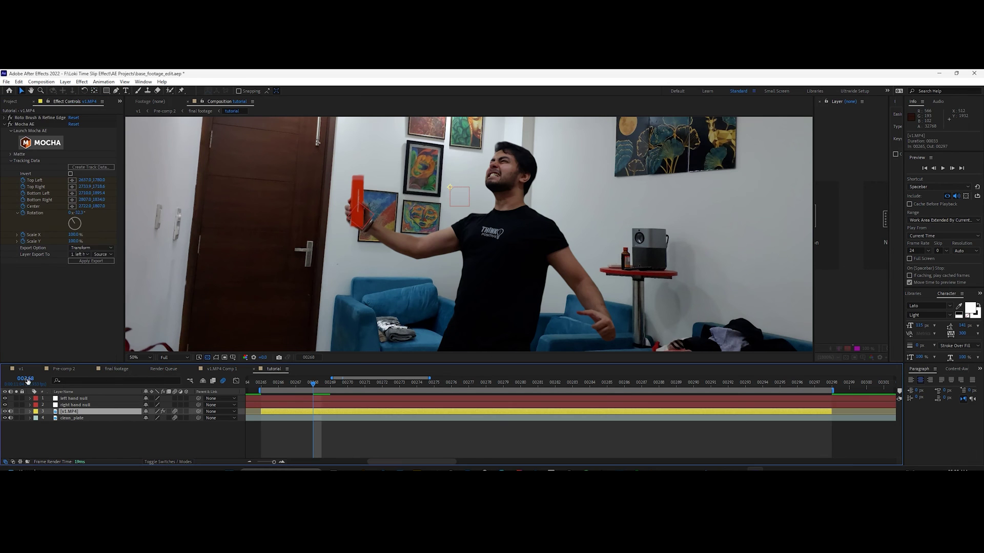
left_click(80, 261)
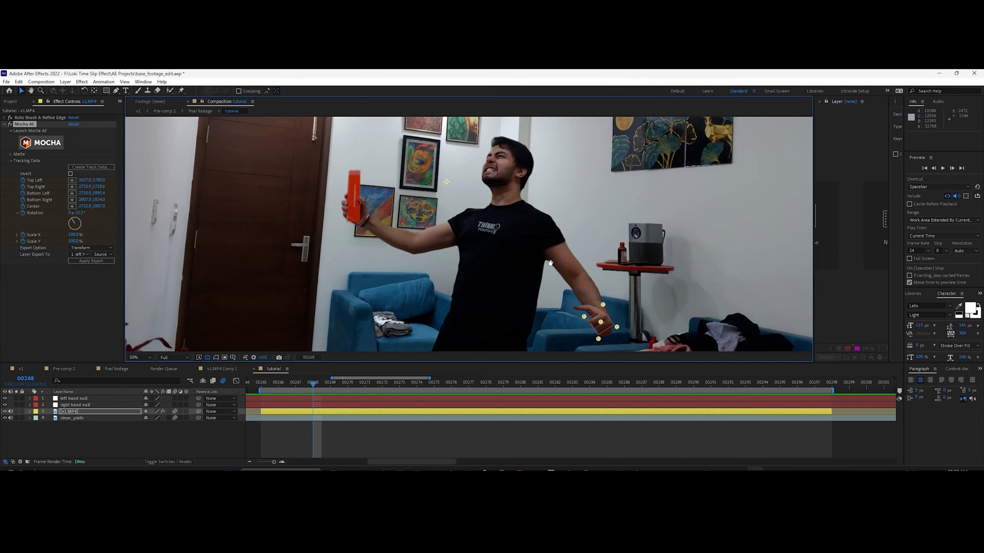
left_click(55, 398)
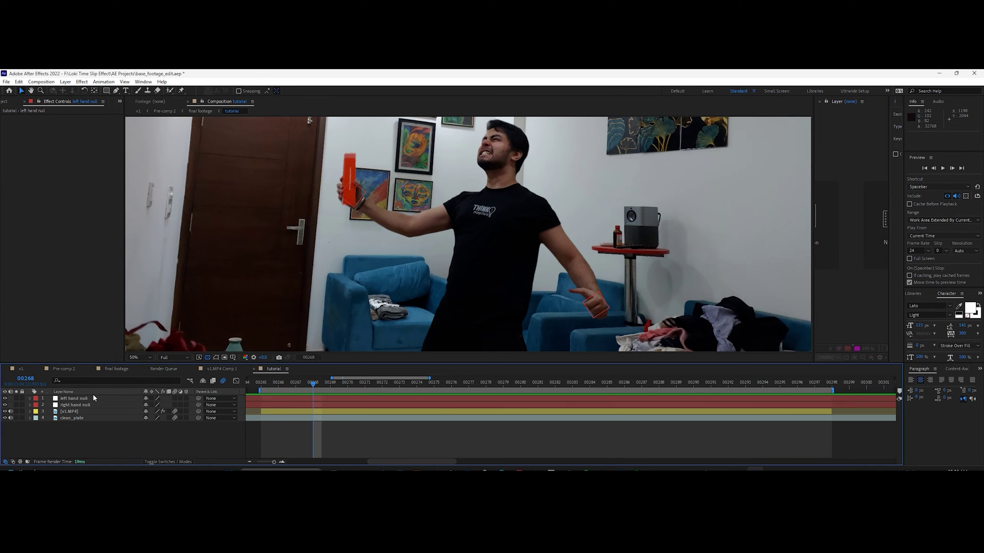
left_click(102, 451)
key("space")
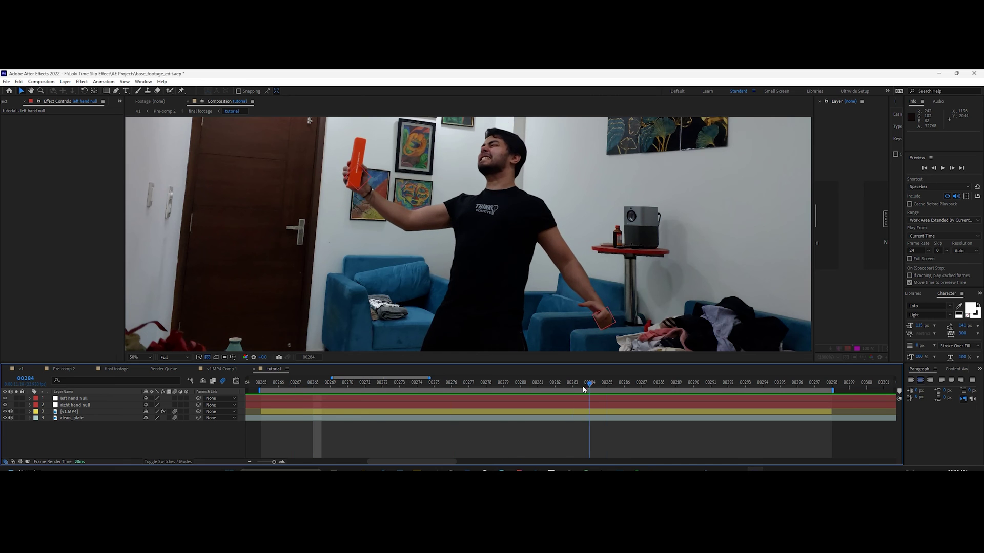
left_click(269, 397)
left_click_drag(669, 388, 790, 408)
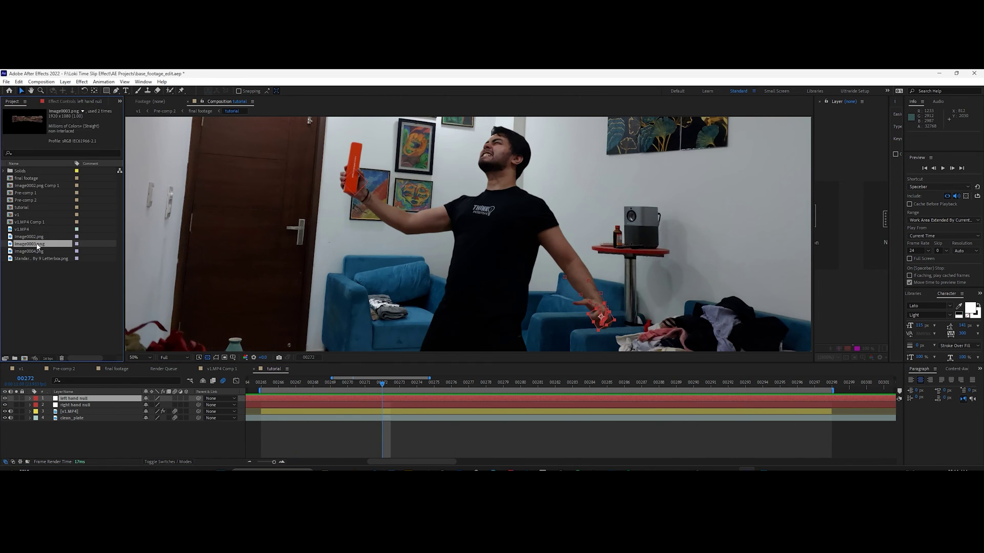
Step: Place Image0003.png as the top layer across the man's chest and hide the clean_plate layer
left_click_drag(30, 244, 128, 393)
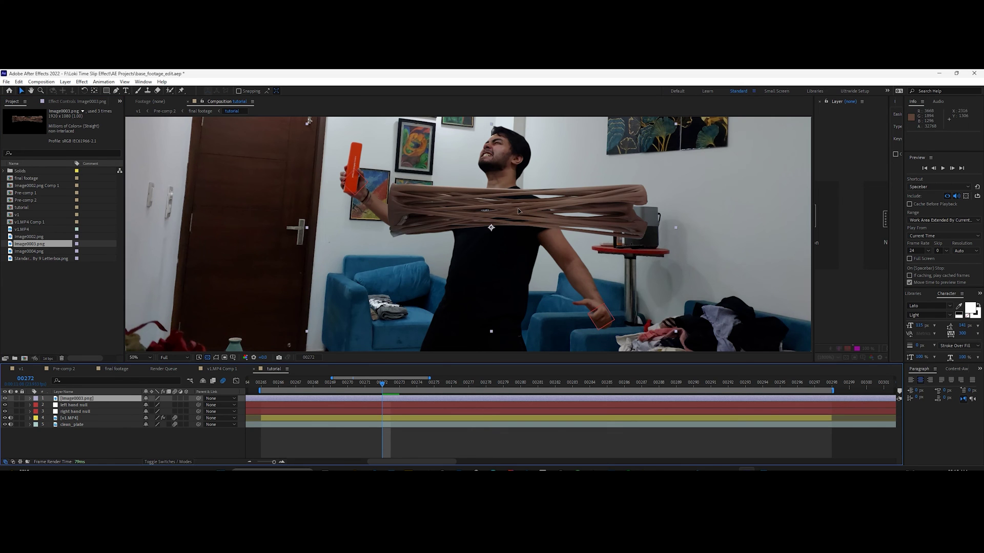
left_click_drag(519, 210, 502, 222)
left_click(5, 424)
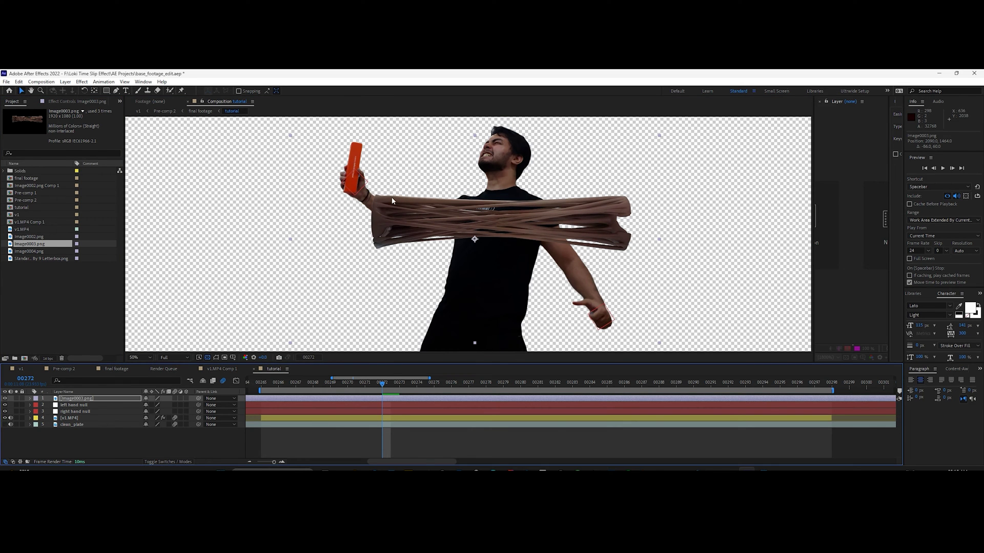
Step: Add a puppet pin at each end of the string image, rename its layer skin_string_1 and reveal the pins' Position properties
left_click(181, 90)
left_click(388, 221)
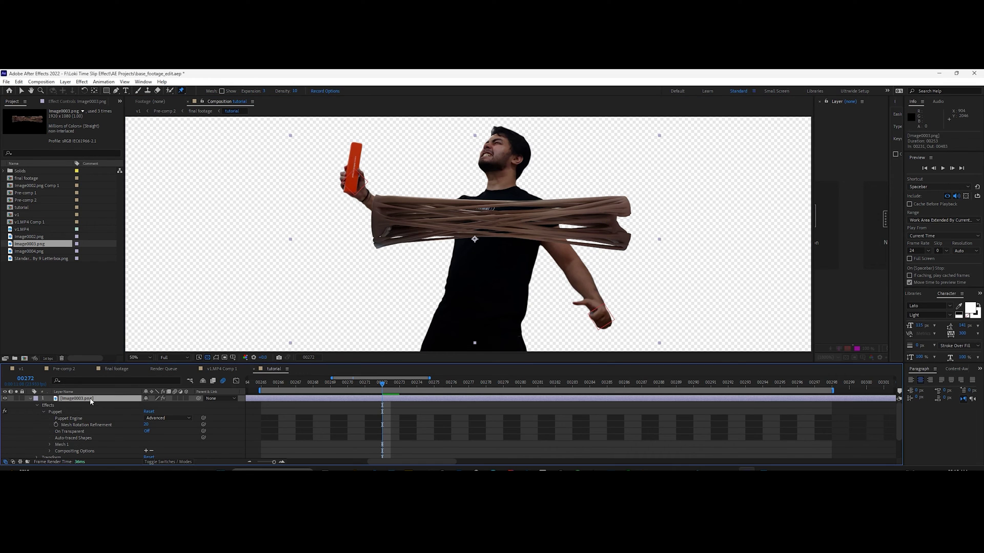
left_click(82, 426)
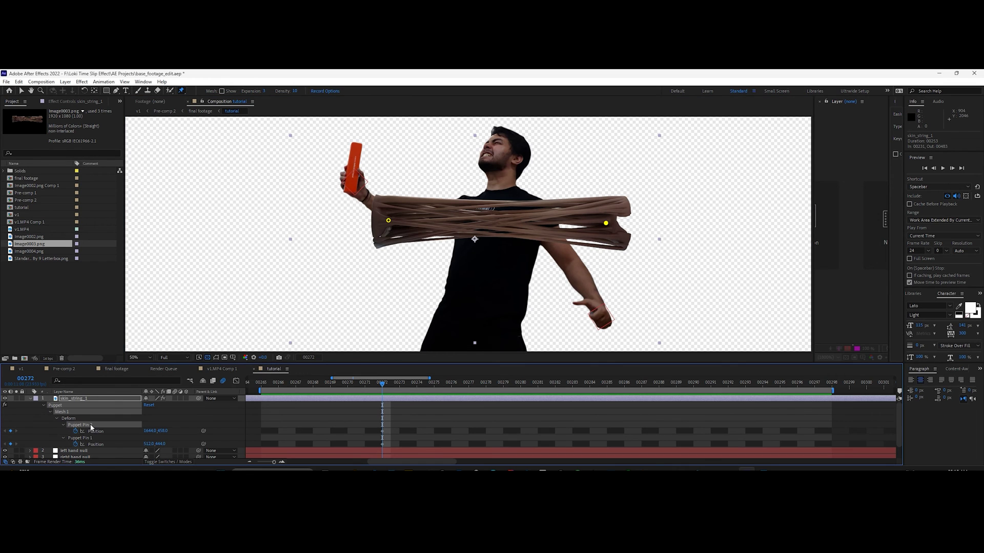
Step: Add a Position expression to Puppet Pin 1 using the three-line pin-to-null parenting code copied from Notepad
left_click(75, 445, "alt")
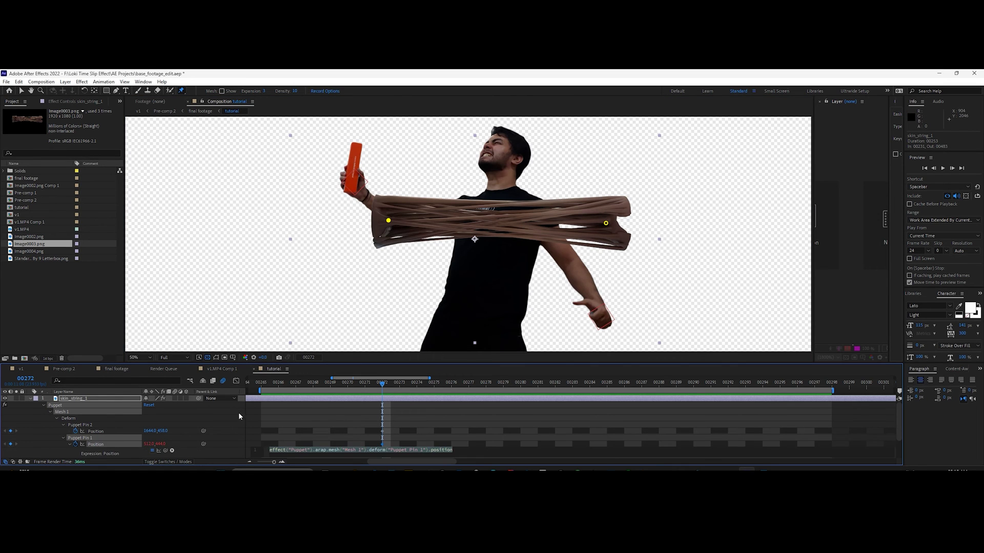
left_click_drag(304, 363, 304, 325)
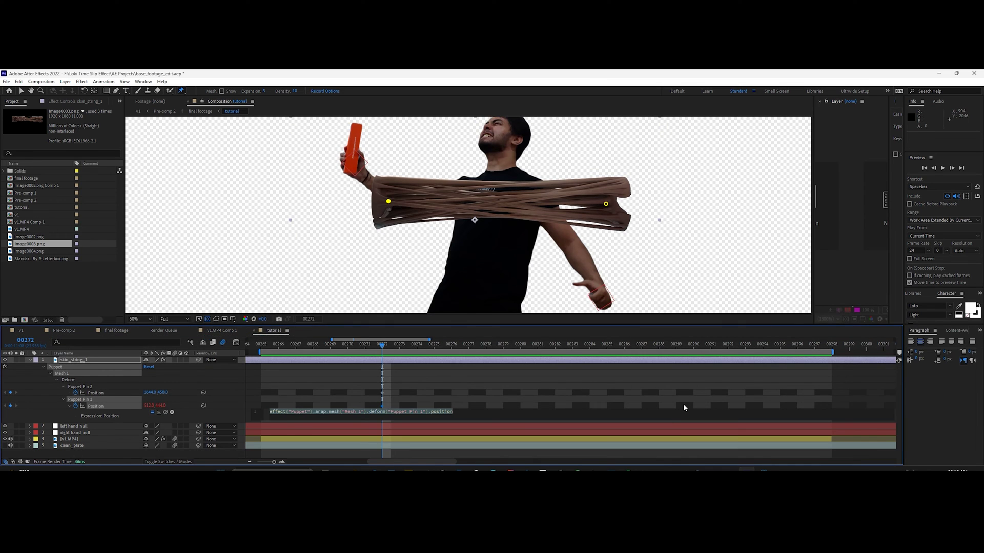
key("alt+Tab")
left_click_drag(167, 191, 319, 227)
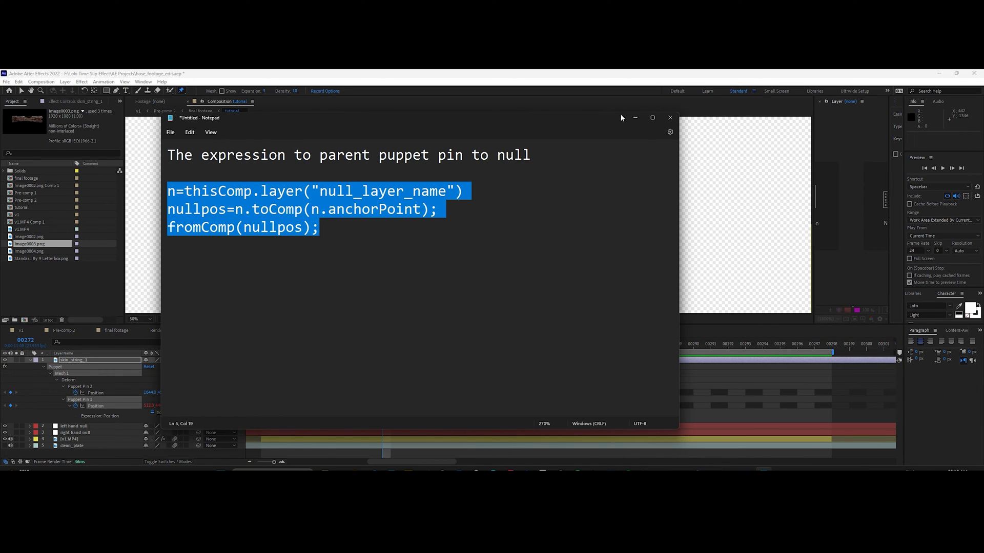
key("ctrl+c")
key("alt+Tab")
key("ctrl+v")
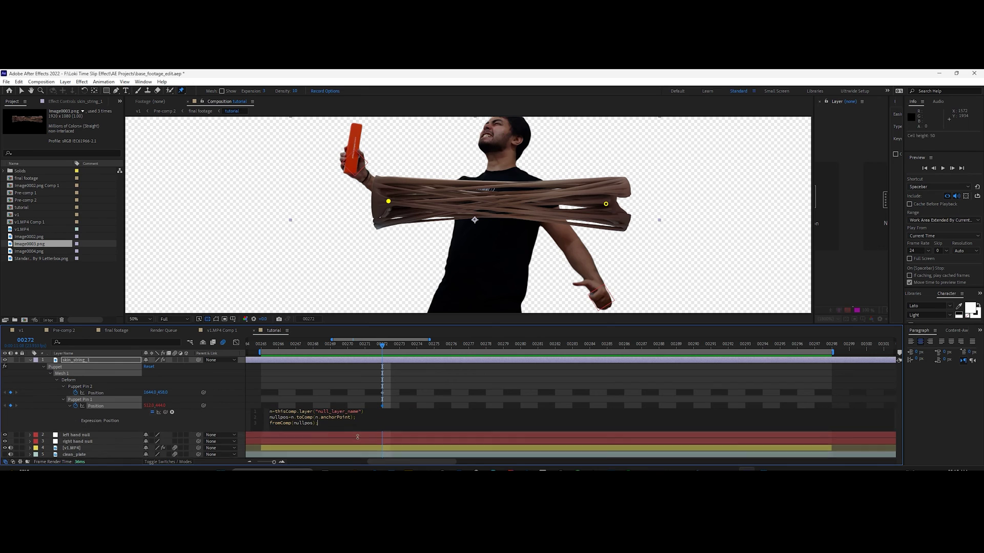
Step: Set the layer name in Puppet Pin 1's expression to "right hand null" and preview the string following that hand
left_click_drag(358, 437, 358, 441)
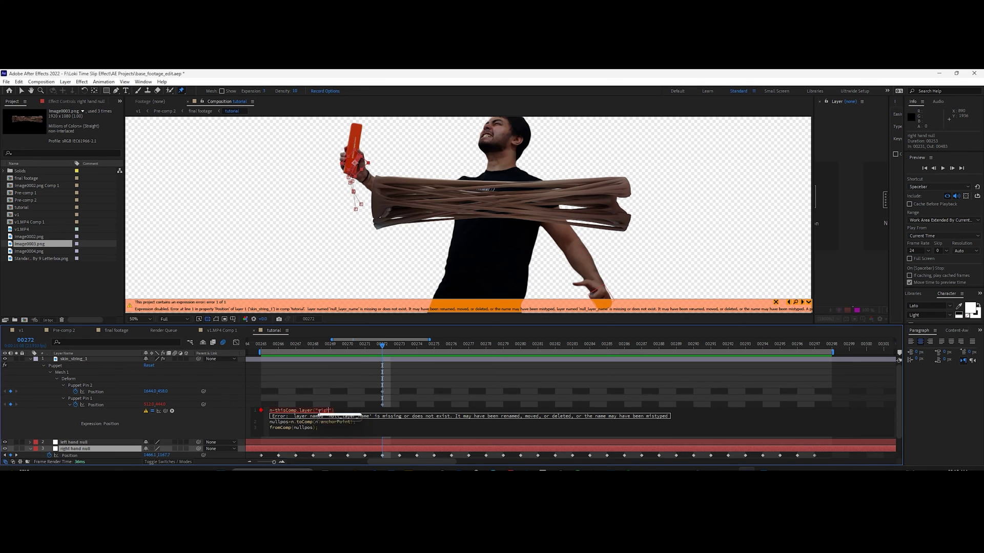
type("t hand null")
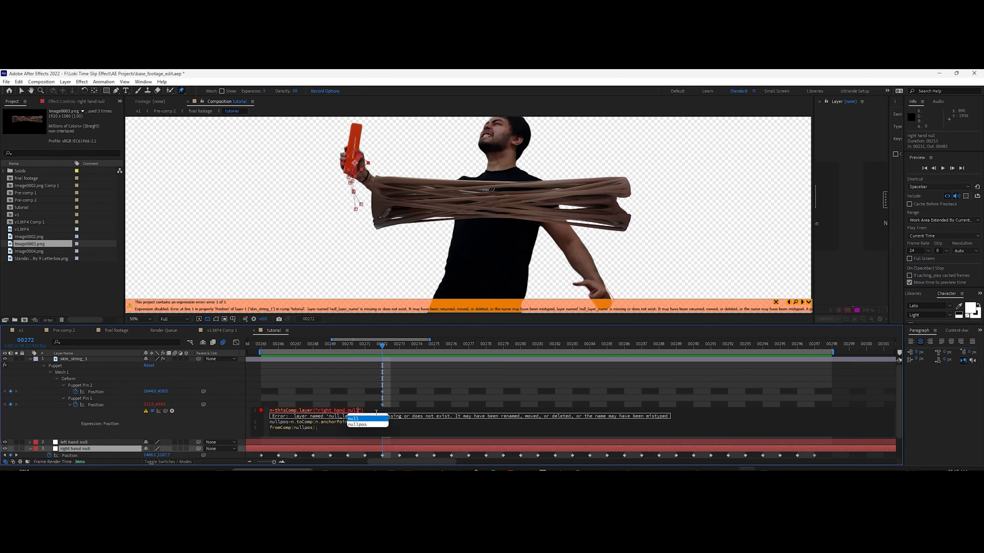
left_click(21, 91)
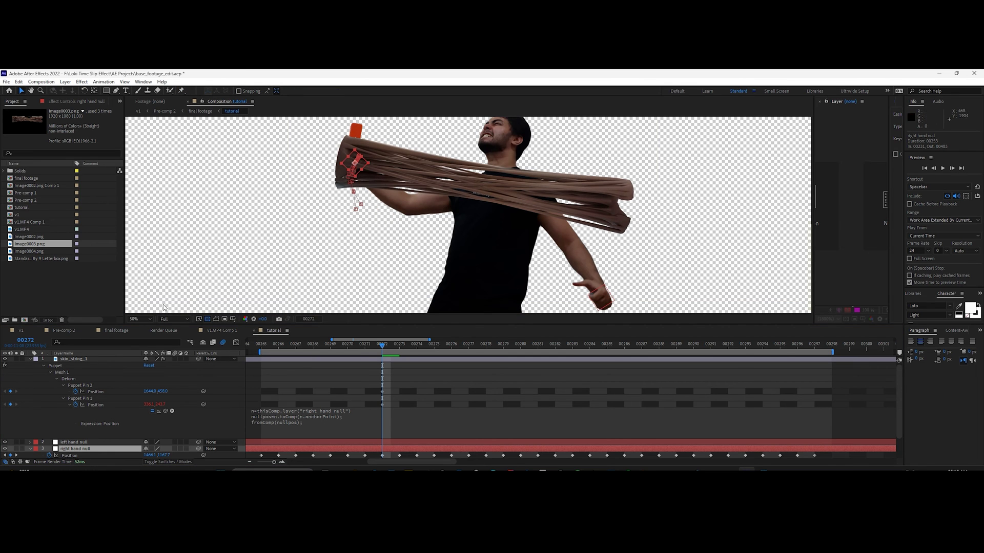
left_click(311, 242)
left_click_drag(381, 347, 811, 363)
key("space")
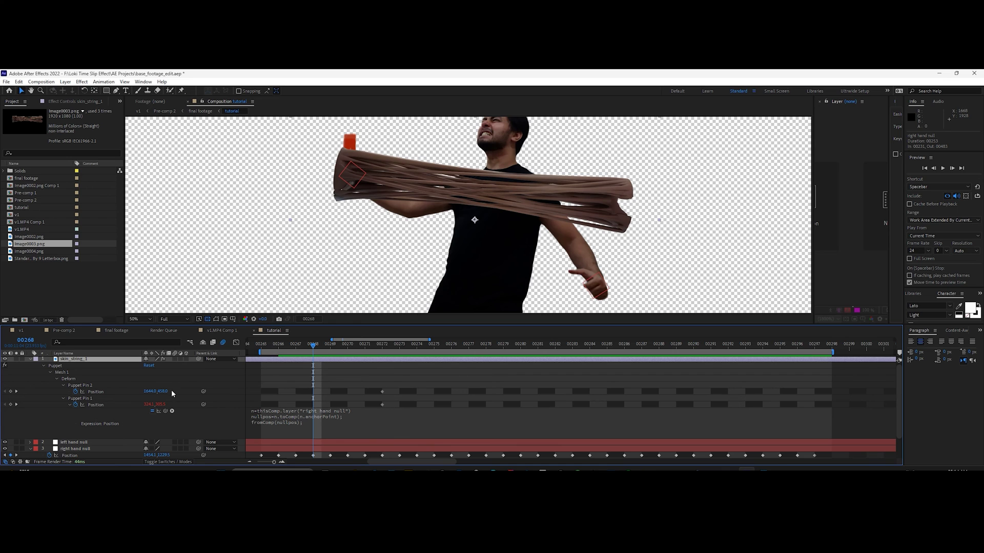
Step: Add the same parenting expression to Puppet Pin 2's Position with the layer name "left hand null" and play the result
left_click(75, 393, "alt")
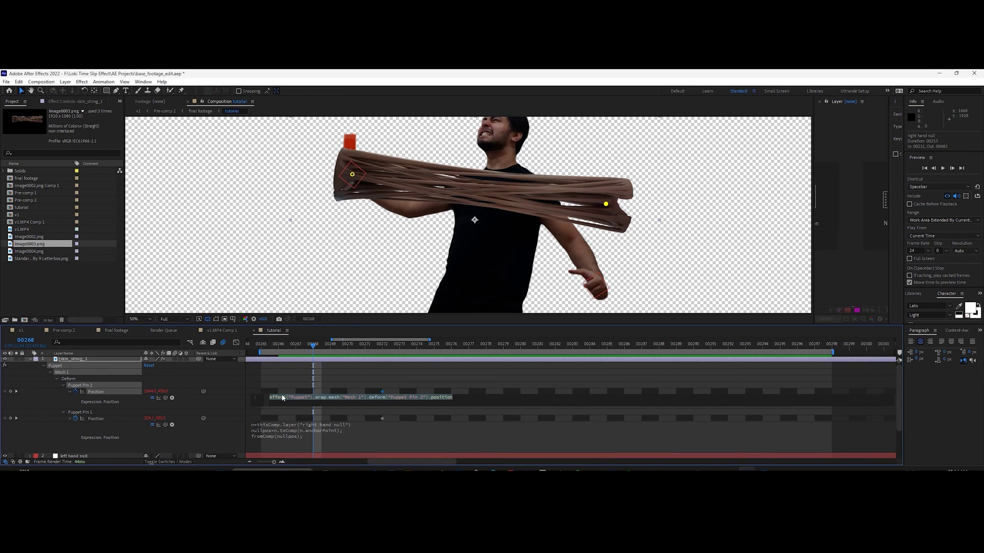
key("super+v")
left_click(322, 317)
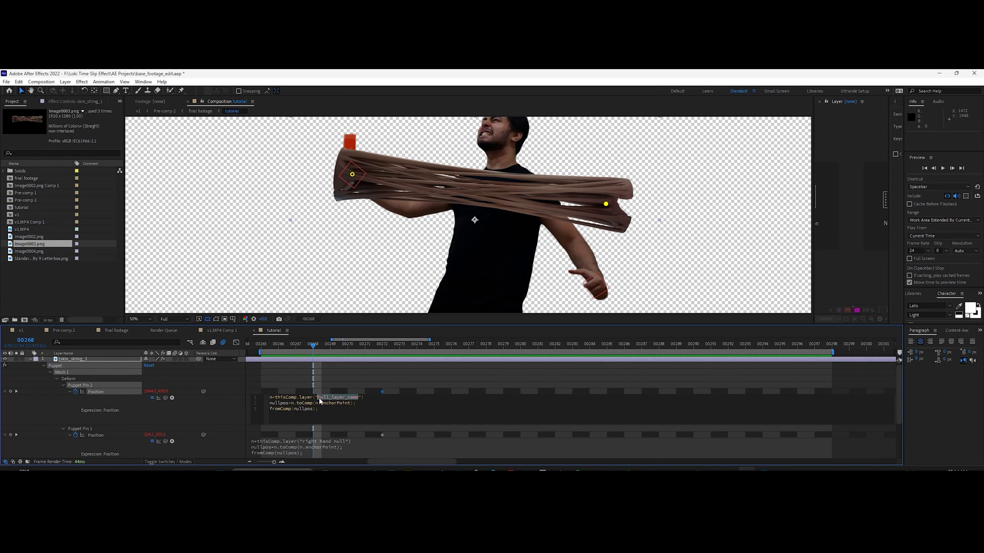
type("left hand null")
left_click(450, 292)
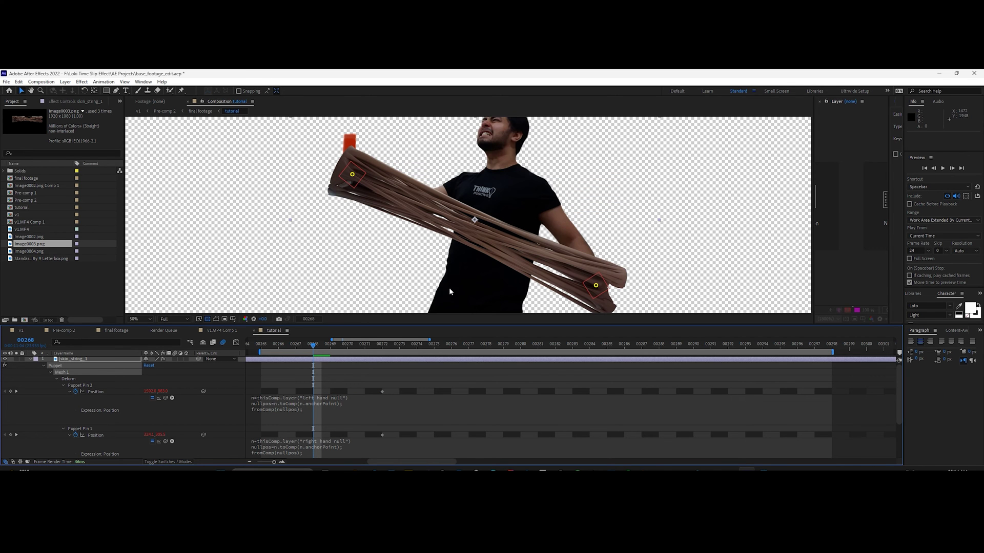
key("space")
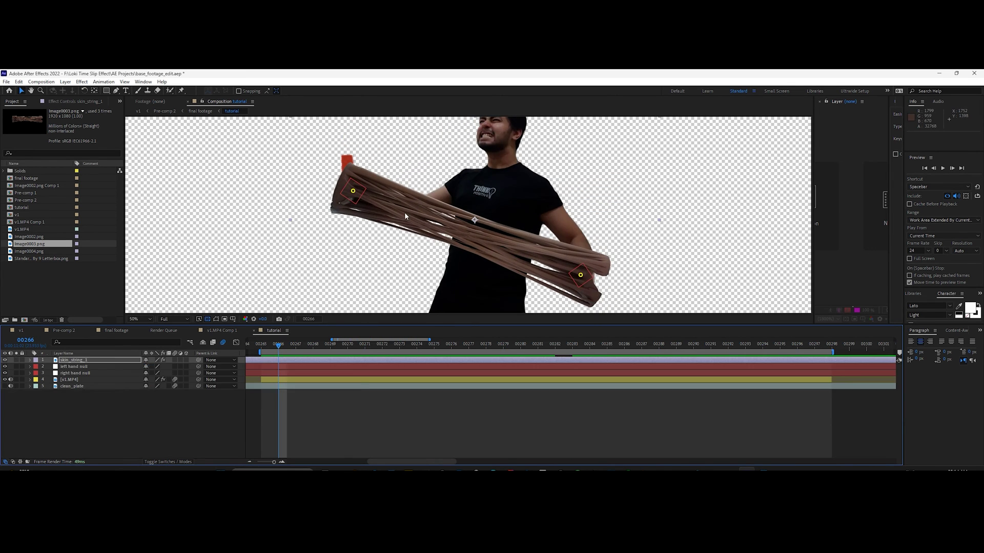
Step: Scale the skin_string_1 layer down to 36%
left_click(87, 359)
key("s")
left_click_drag(154, 368, 129, 370)
left_click_drag(425, 325, 431, 363)
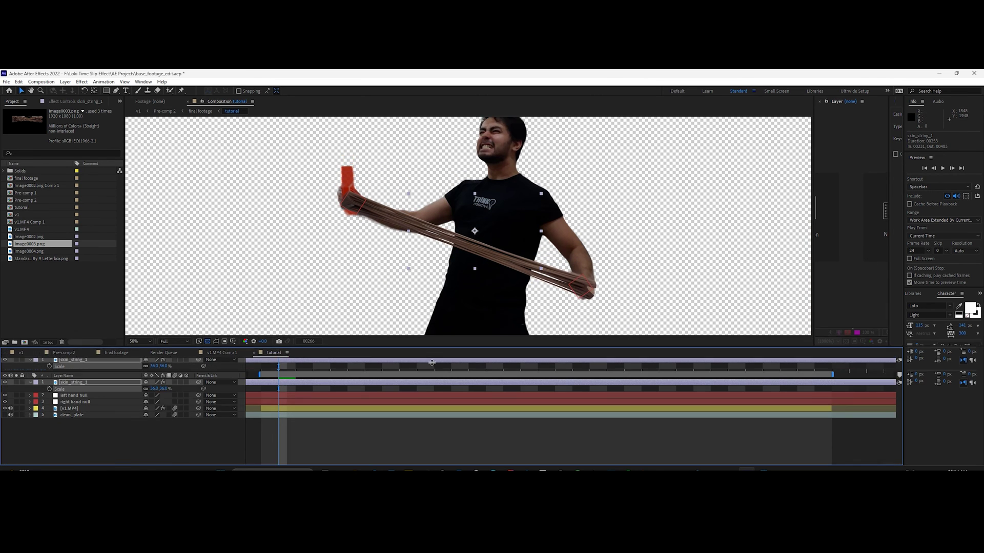
Step: Open skin_string_1 in its own Layer viewer, enlarged beside the composition view so the whole string image fits
scroll(428, 291, "up", 1)
double_click(74, 399)
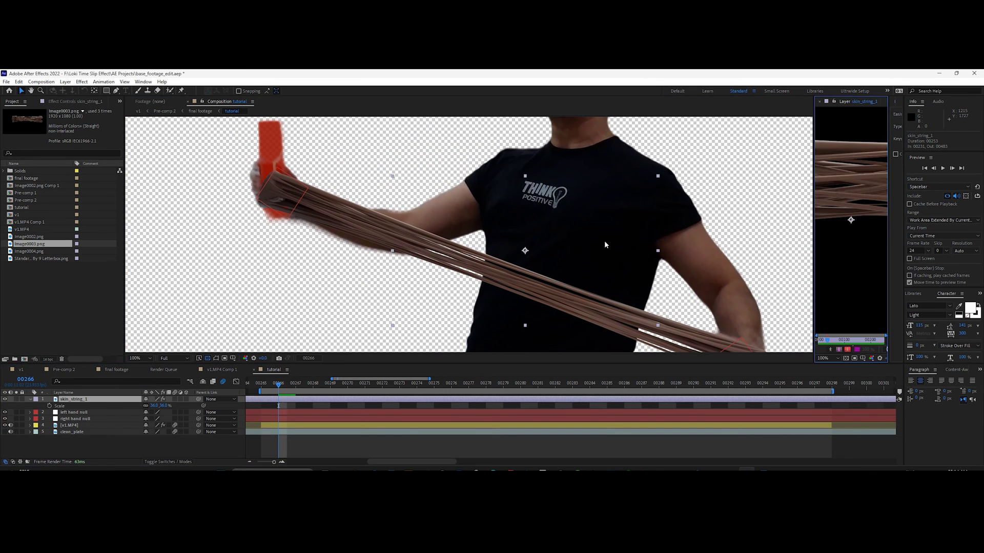
left_click_drag(813, 241, 496, 241)
scroll(350, 276, "down", 1)
left_click_drag(351, 277, 386, 288)
scroll(385, 288, "up", 2)
scroll(653, 214, "down", 2)
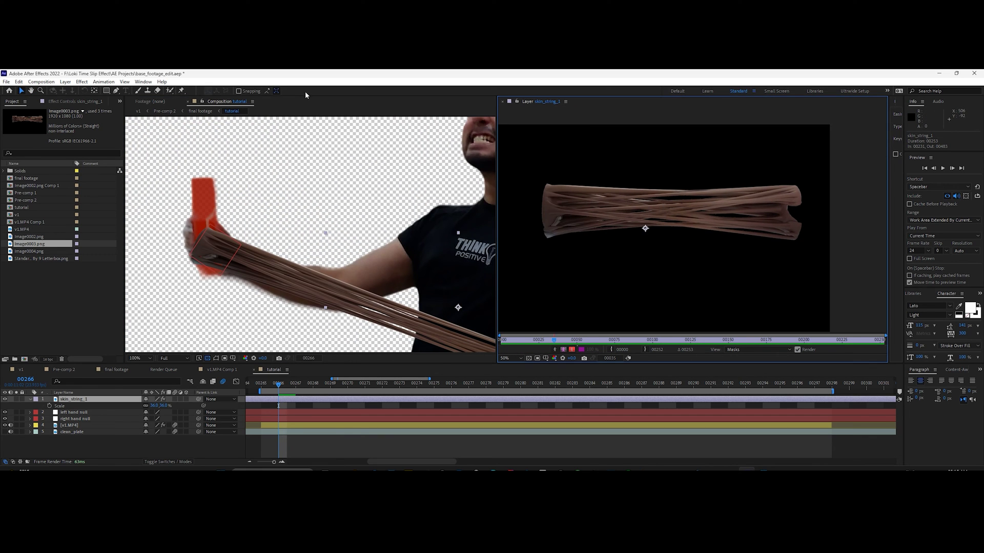
Step: Draw a closed, curved Pen mask around the string image that cuts off its two rough ends
left_click(116, 91)
left_click(564, 172)
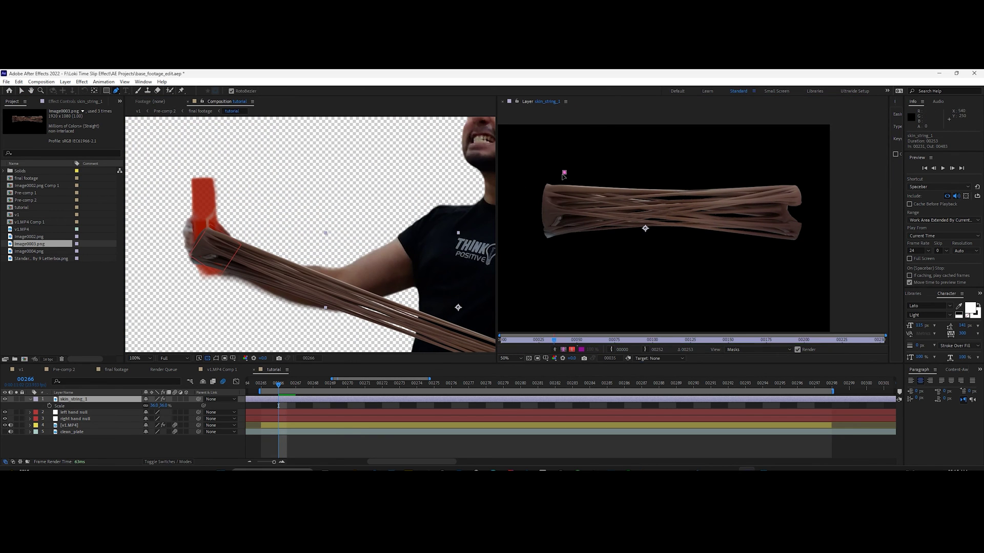
left_click(554, 211)
left_click(556, 236)
left_click(772, 259)
left_click(782, 188)
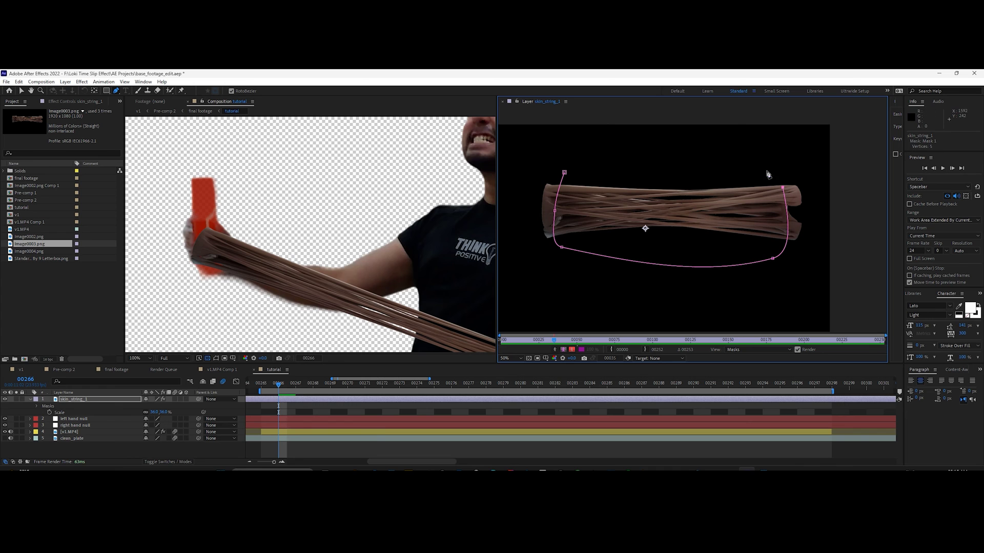
left_click(564, 173)
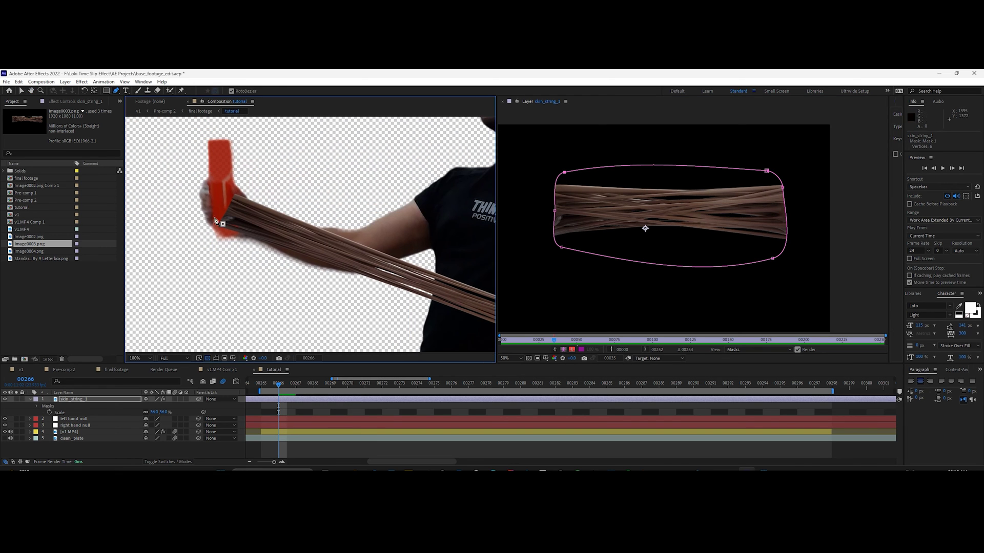
key("v")
Step: Set the Mask Feather of skin_string_1's mask to 104 pixels so the string's ends blend into the hands
left_click(106, 401)
key("f")
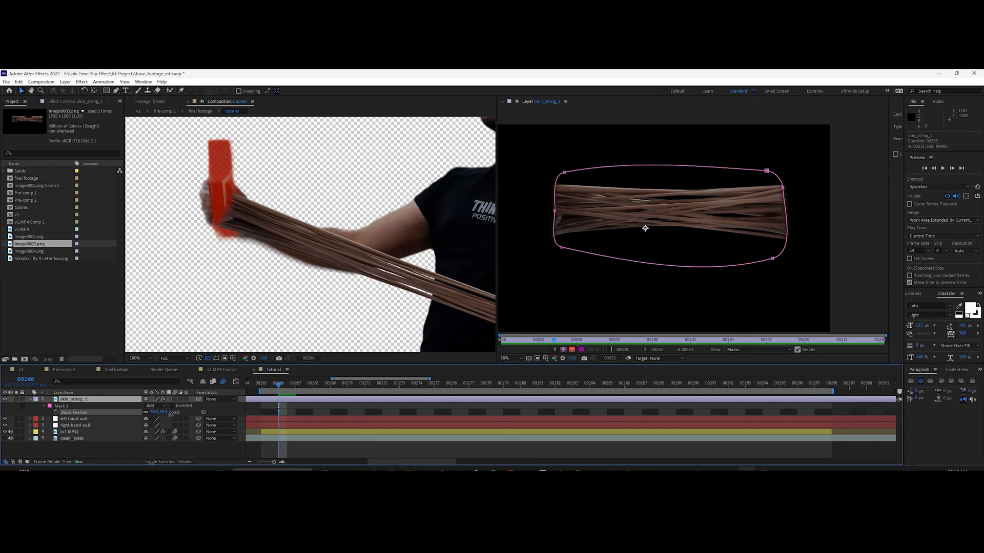
scroll(377, 260, "down", 2)
left_click_drag(377, 260, 304, 259)
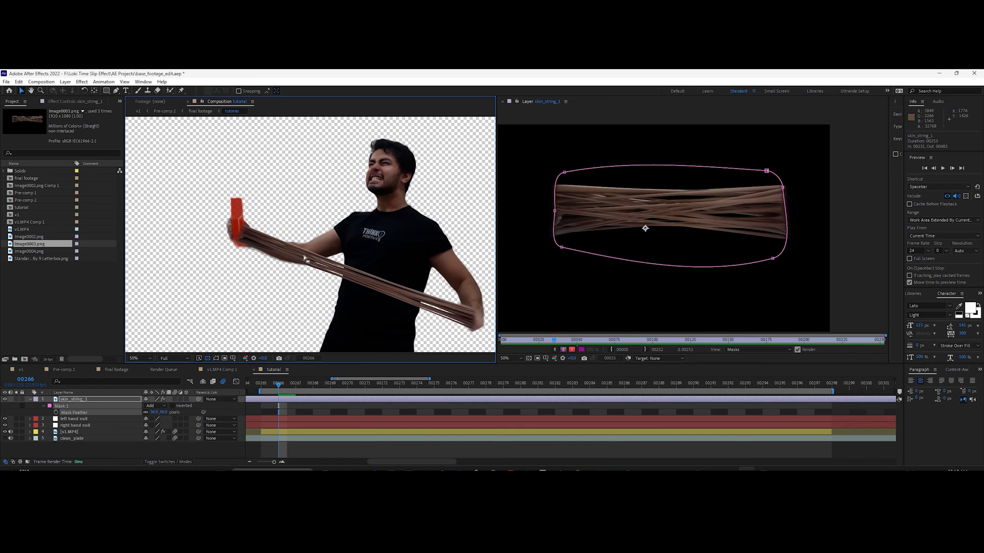
left_click(125, 401)
key("m")
key("m")
type("500")
key("Return")
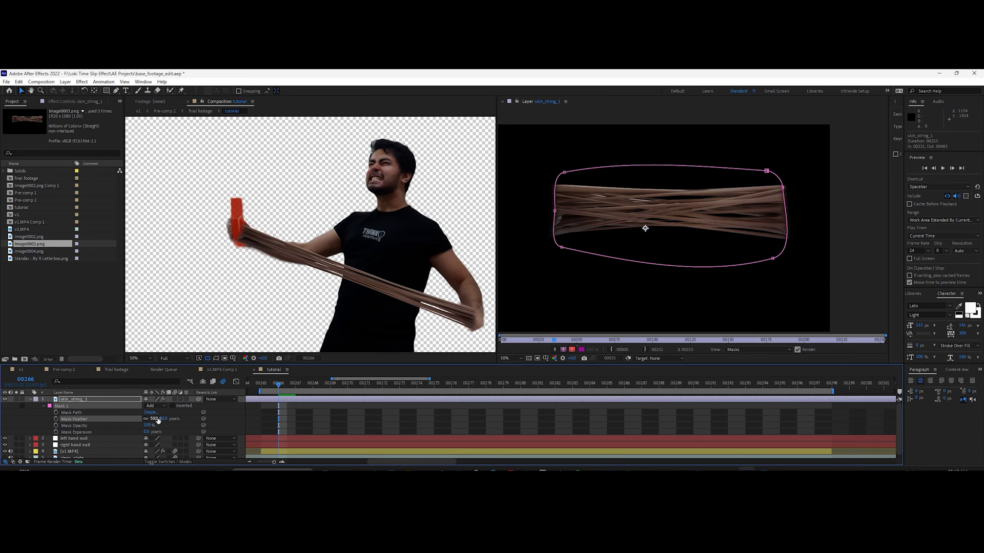
left_click_drag(183, 423, 174, 423)
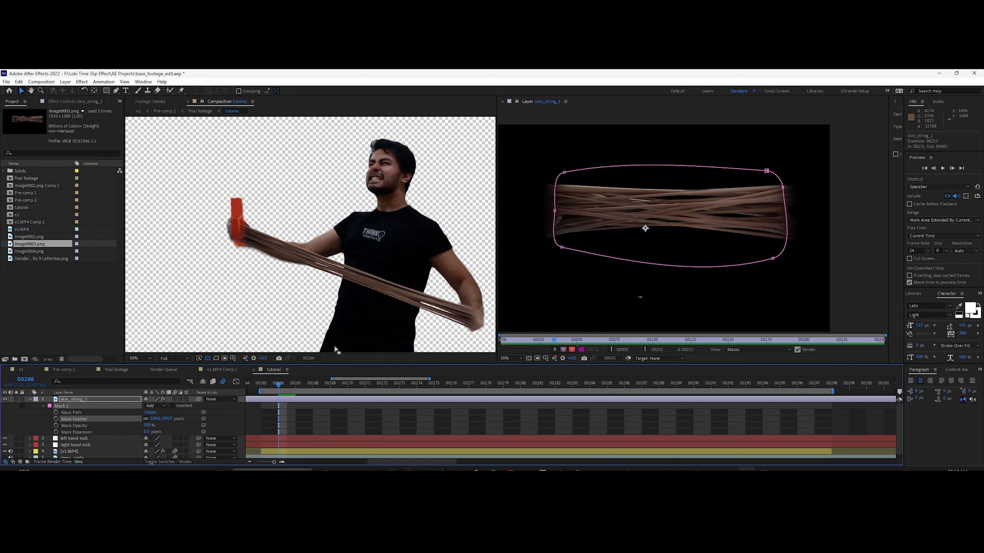
left_click(255, 221)
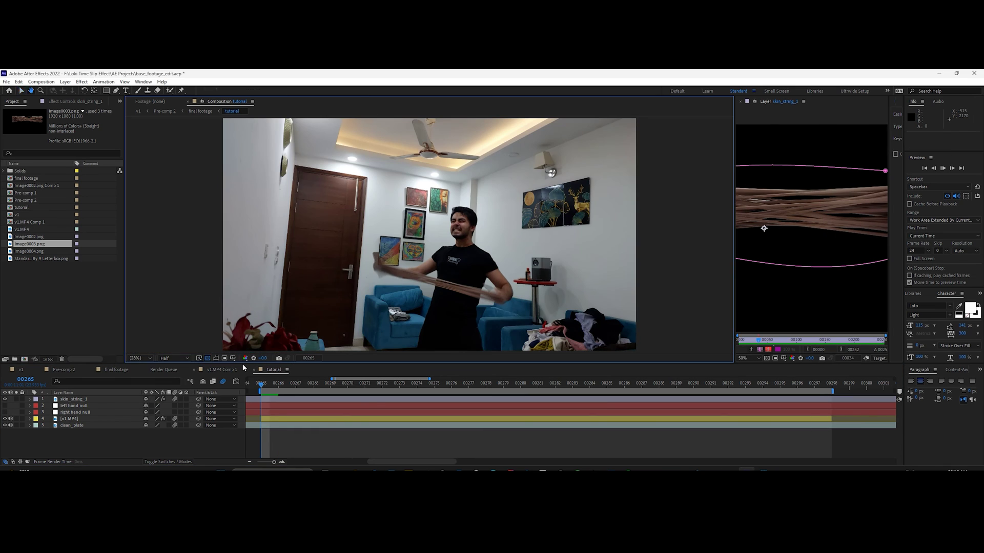
Step: Pre-compose skin_string_1, both hand nulls and v1.MP4 as time_slip_comp1, moving all attributes into the new composition
key("space")
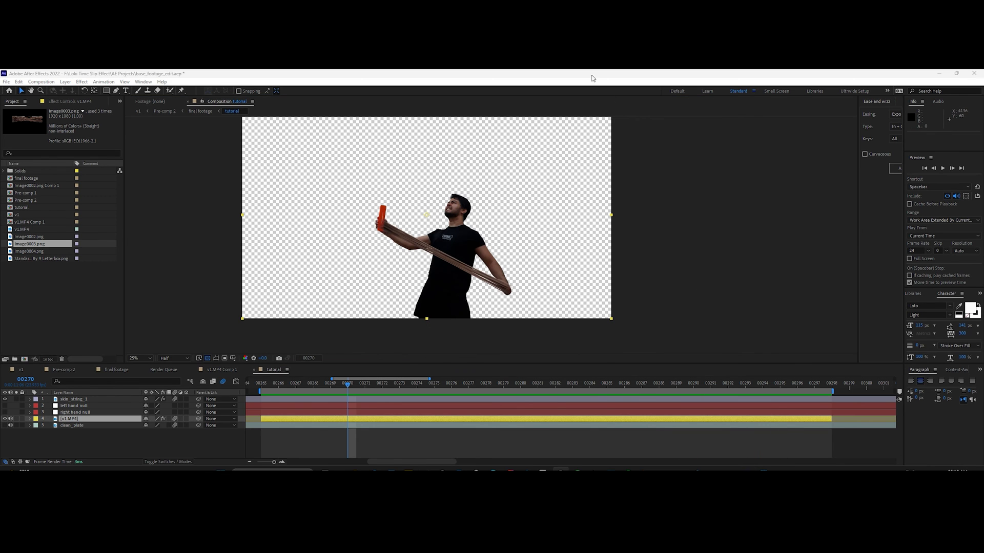
left_click(592, 78)
key("shift+slash")
left_click(77, 400)
left_click(77, 419, "shift")
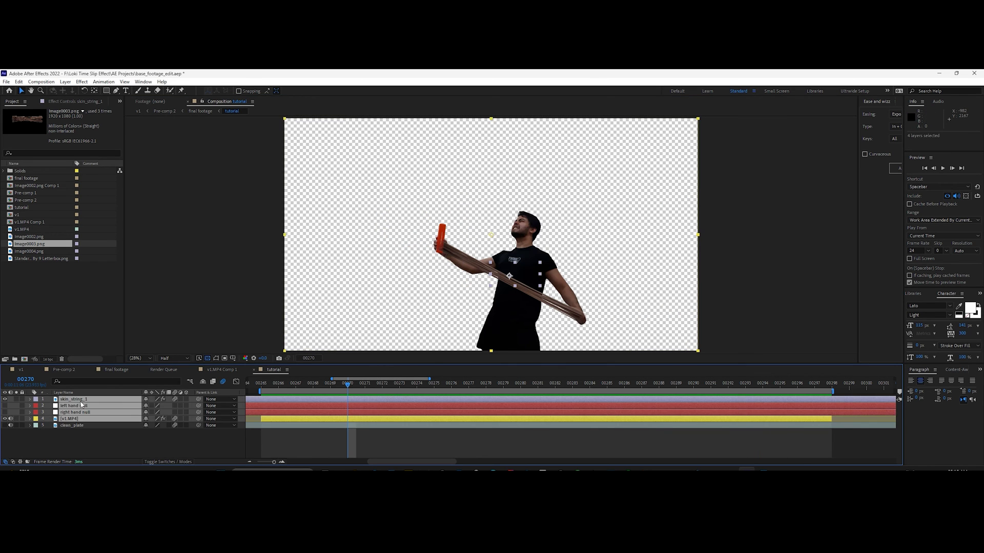
right_click(81, 405)
mouse_move(117, 353)
left_click(118, 359)
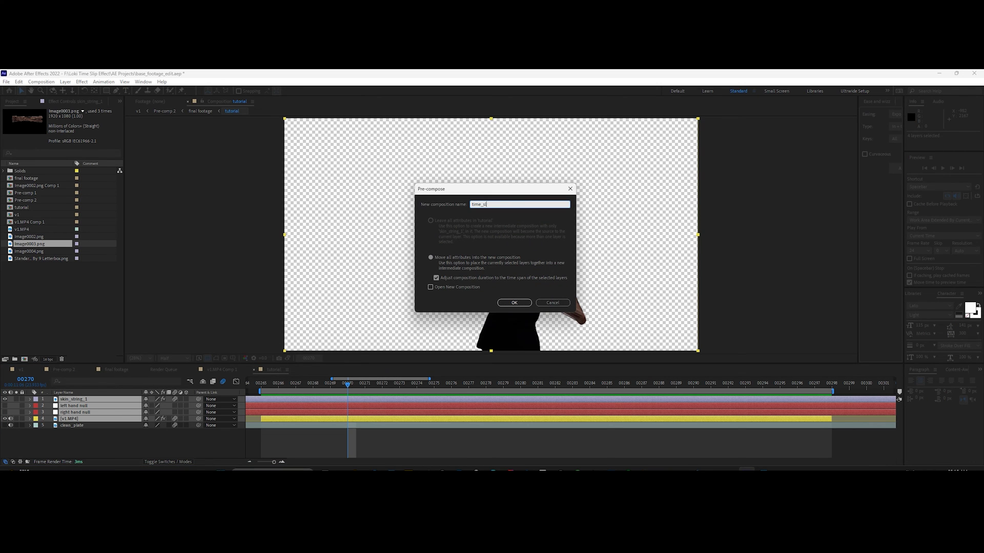
type("time_slip_comp1")
key("Return")
Step: Duplicate the time_slip_comp1 layer and flip the copy horizontally
key("space")
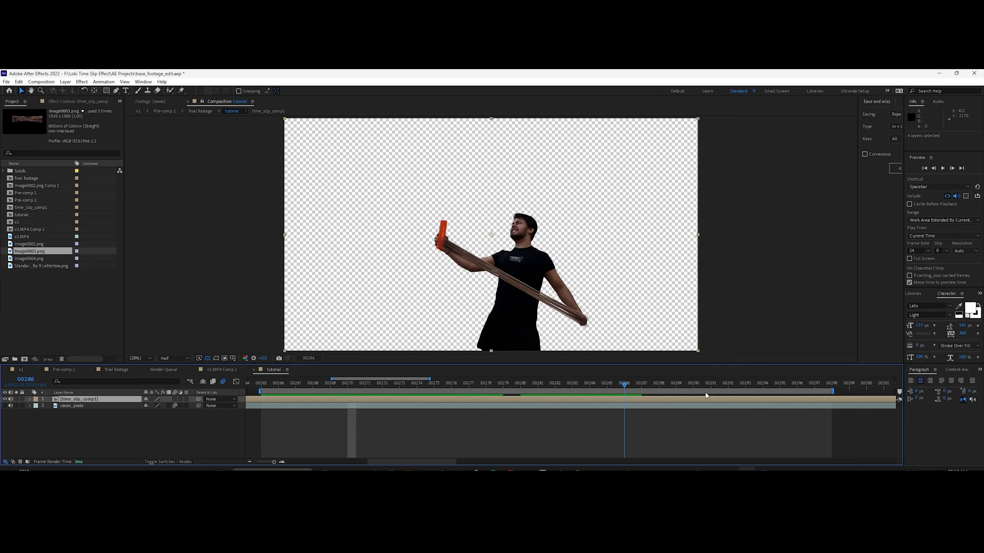
key("space")
key("ctrl+d")
right_click(72, 400)
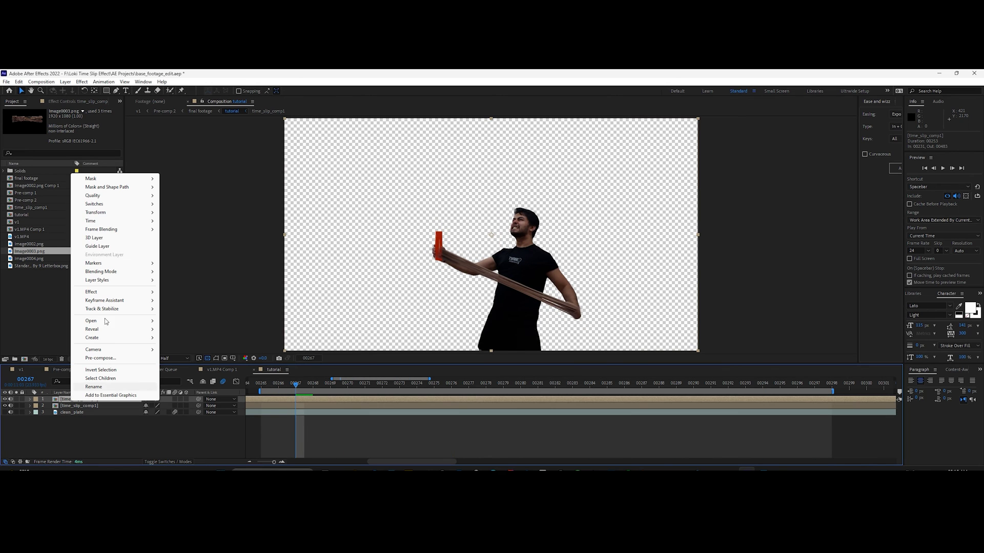
mouse_move(151, 224)
left_click(184, 281)
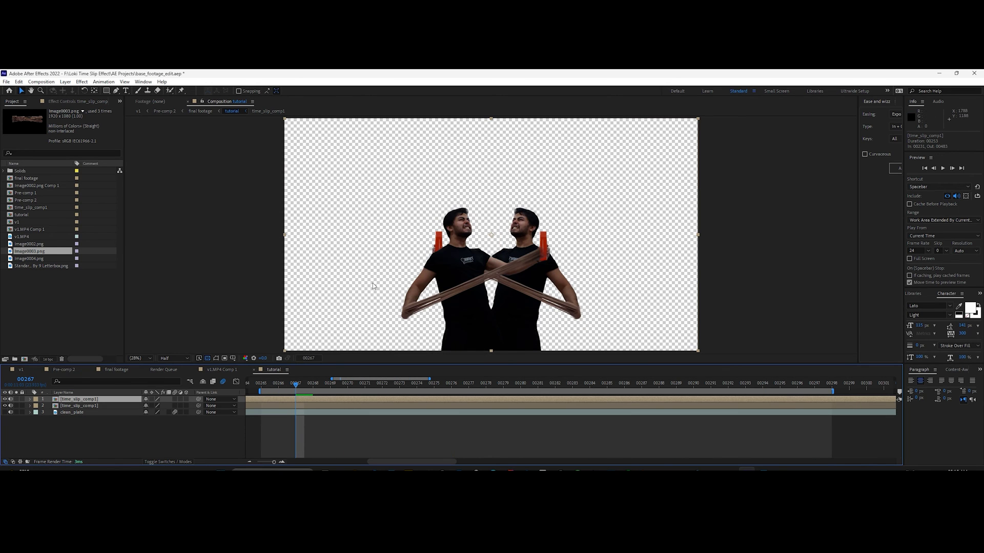
Step: Shift the mirrored time_slip_comp1 copy sideways so it overlaps behind the original man, and shorten the work area to end around frame 274
left_click(82, 405)
key("p")
left_click_drag(156, 412, 281, 395)
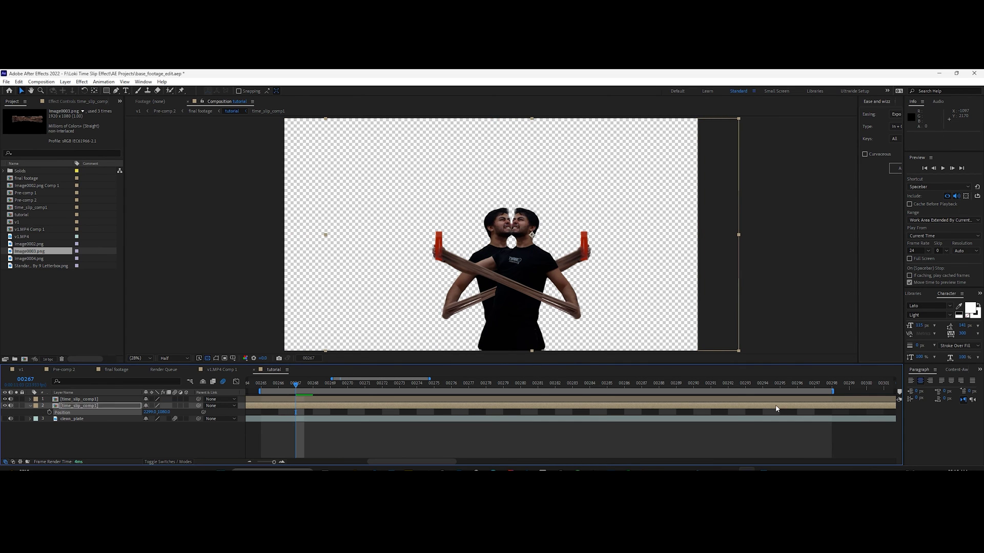
left_click_drag(832, 392, 313, 402)
left_click(268, 385)
key("space")
Step: Move the mirrored copy's anchor point to the base of the body and rotate the copy slightly so it leans away
key("r")
key("y")
left_click_drag(531, 235, 512, 295)
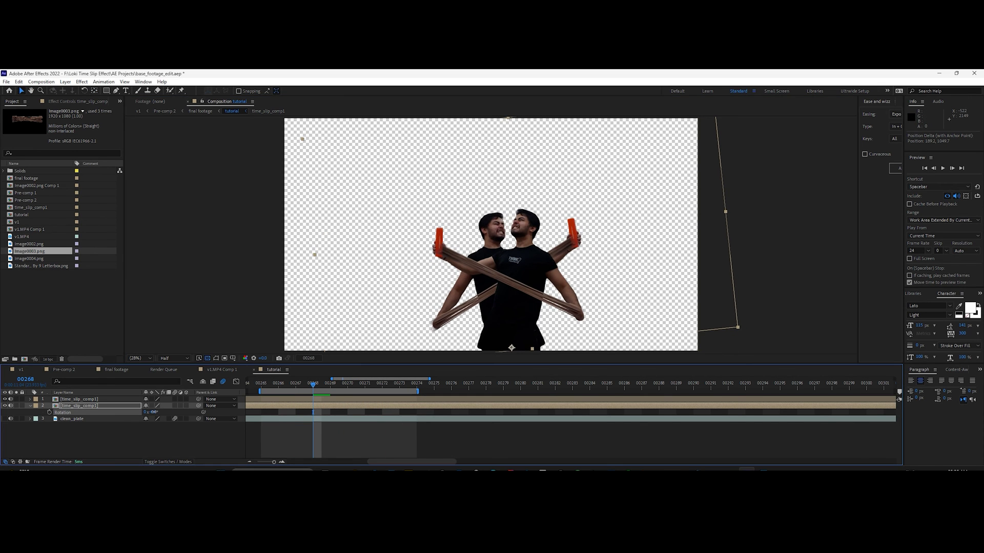
left_click(280, 385)
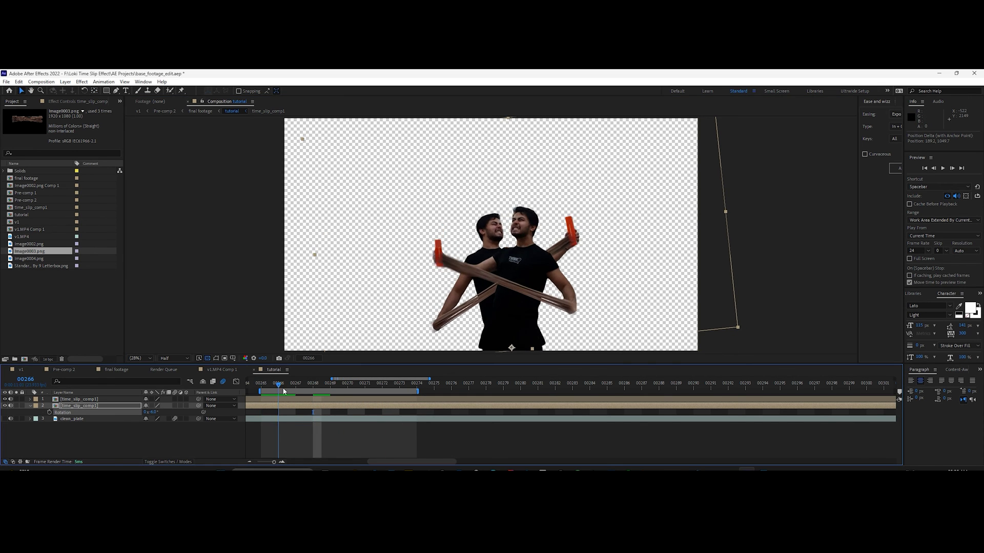
key("space")
key("space")
Step: Keyframe the mirrored copy's Scale from a smaller size at frame 265 to full size at frame 267, and enable its motion blur
left_click(90, 406)
key("s")
left_click(49, 412)
left_click(260, 386)
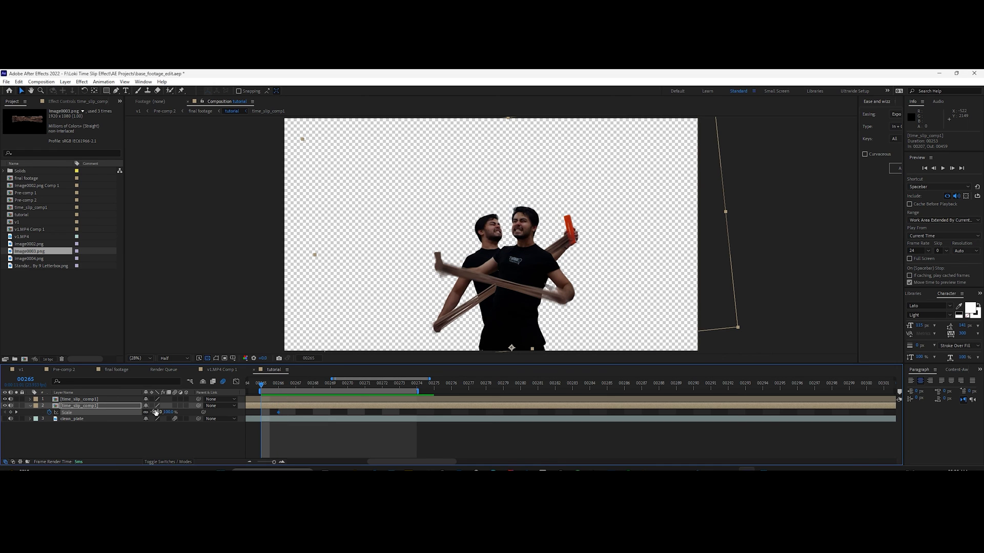
left_click_drag(155, 412, 207, 412)
left_click(278, 386)
left_click_drag(278, 412, 298, 397)
left_click(174, 406)
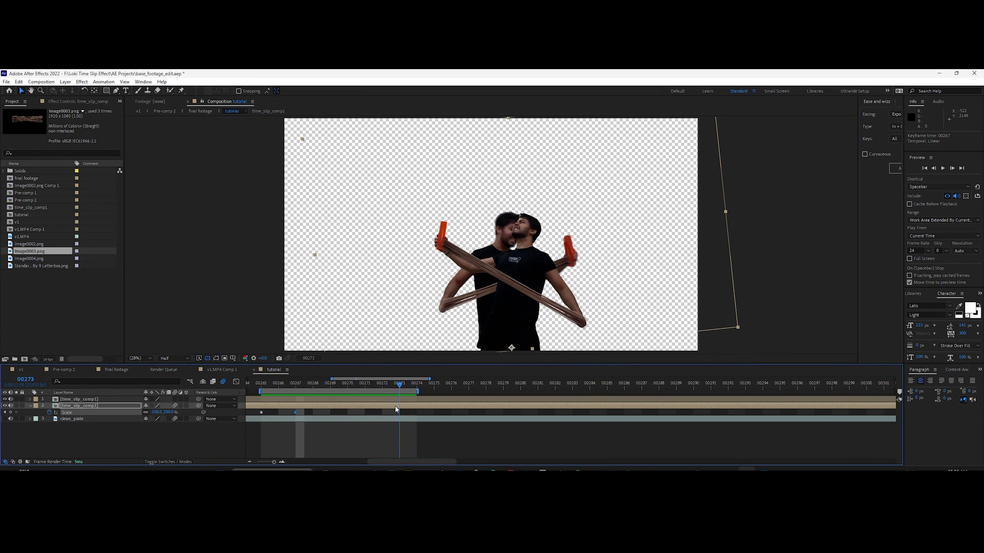
Step: Keyframe the mirrored copy's Scale to hold full size until frame 271 and shrink again by frame 273
left_click(10, 412)
left_click_drag(400, 384, 416, 385)
left_click_drag(399, 412, 365, 413)
left_click(399, 384)
left_click_drag(153, 412, 185, 414)
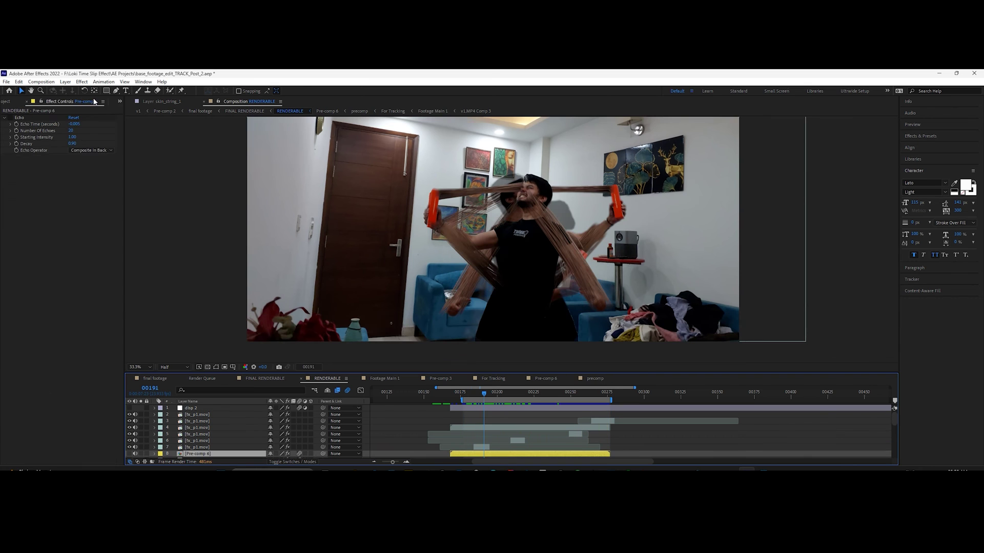
Step: Add an adjustment layer above Pre-comp 6 in the RENDERABLE composition and name it TimeDisplacement
left_click(65, 81)
mouse_move(82, 90)
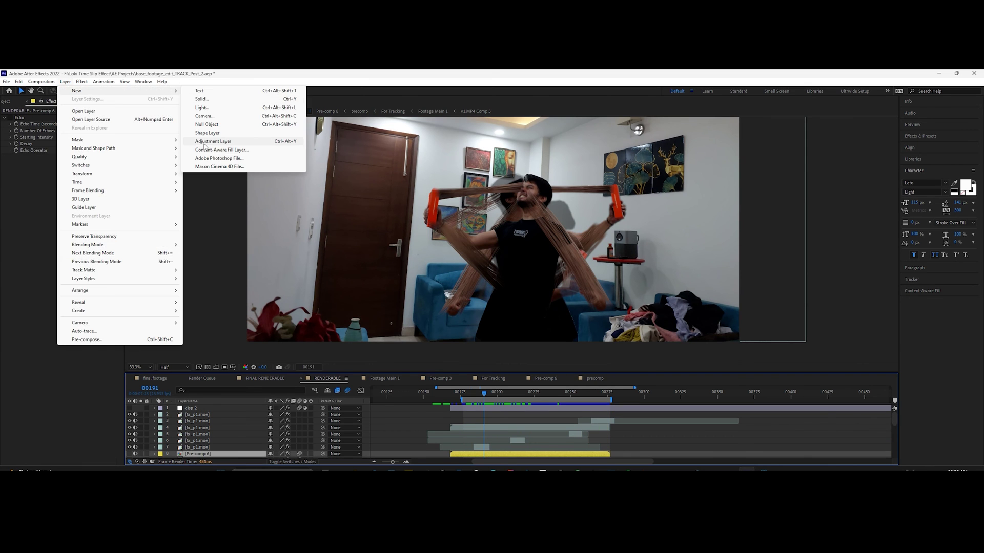
left_click(205, 145)
key("Return")
type("Time")
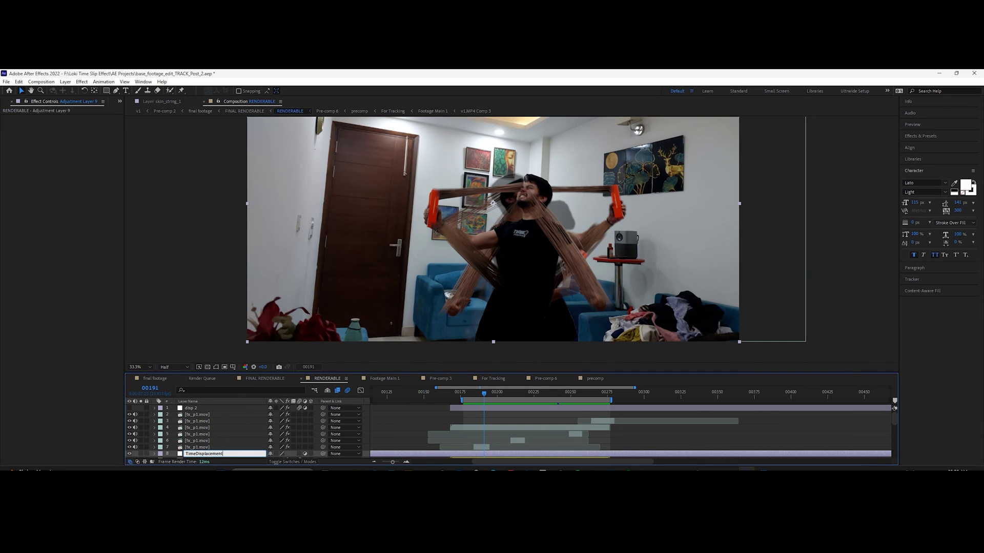
type("Displacement")
key("Return")
Step: Apply the Displacement Map effect to the TimeDisplacement layer
key("ctrl+space")
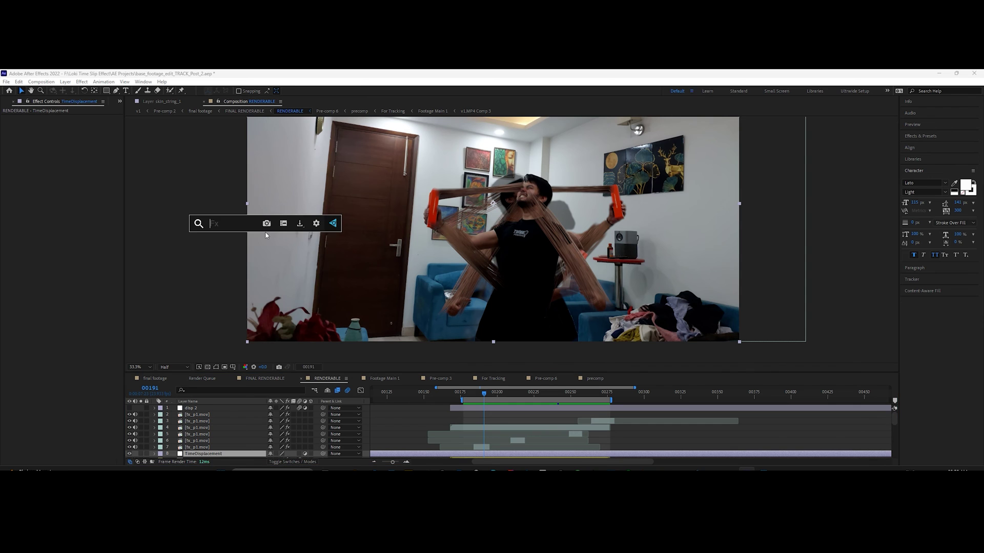
type("disp")
key("Return")
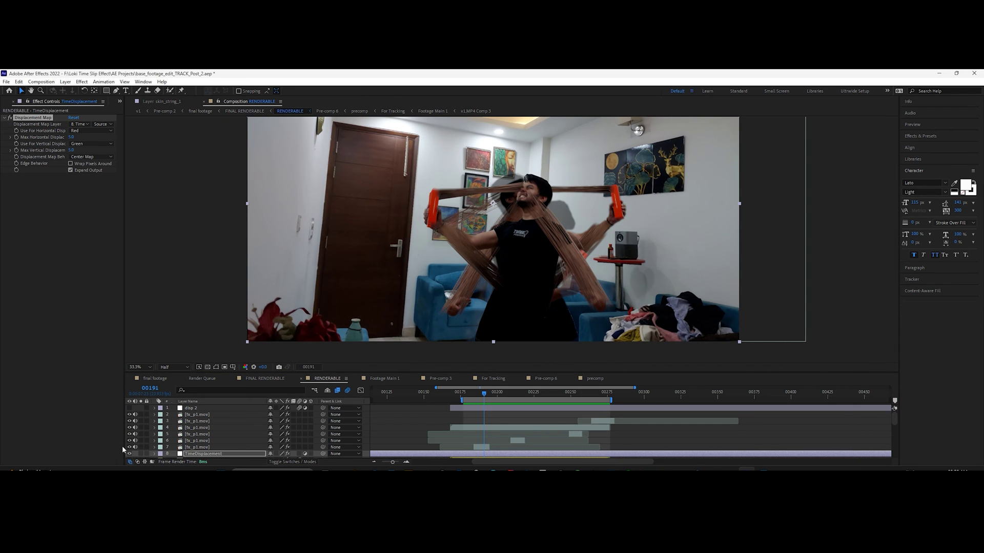
Step: Create a white solid directly above the TimeDisplacement layer
left_click(196, 457)
left_click(65, 82)
mouse_move(77, 90)
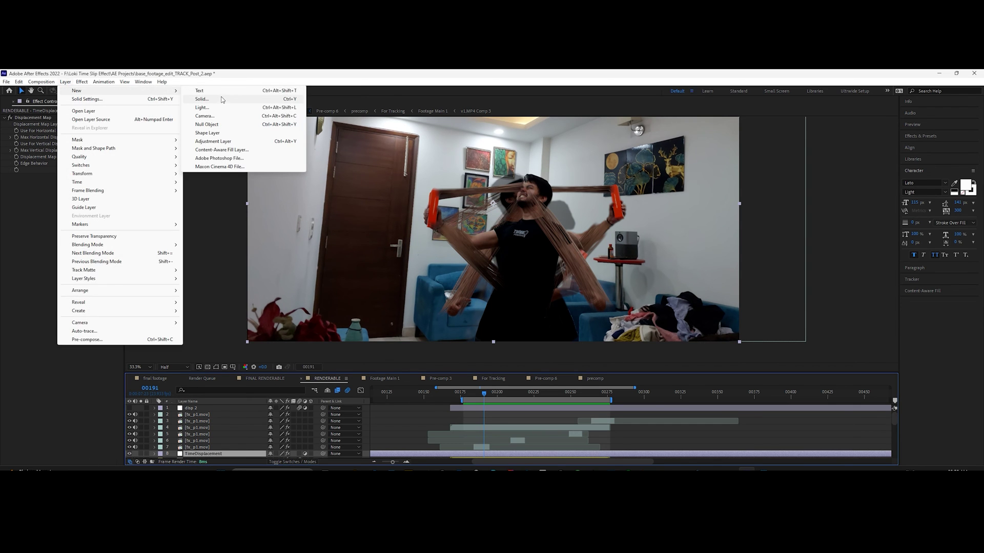
left_click(202, 99)
key("Return")
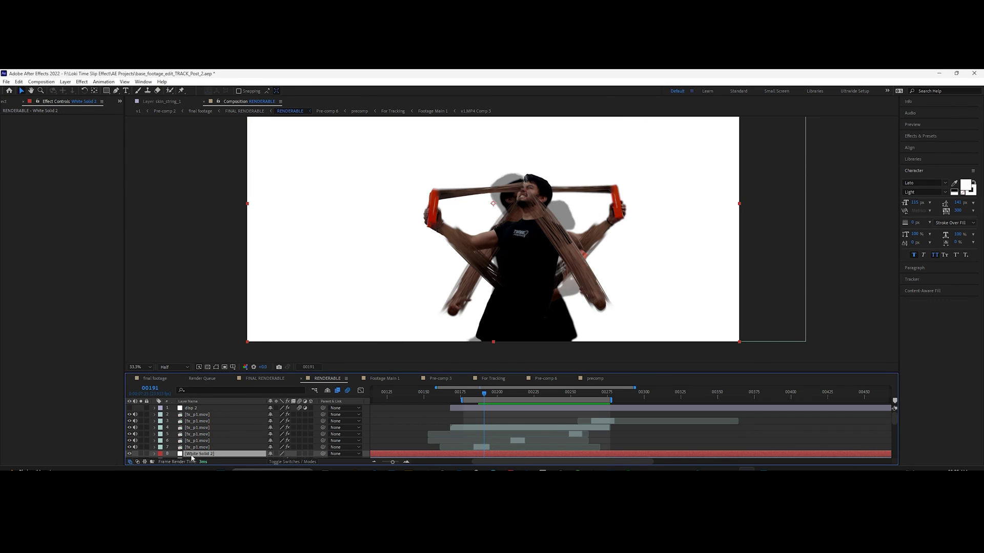
Step: Pre-compose the white solid as Displacement_Source with all attributes moved, and hide the resulting layer
scroll(199, 455, "down", 2)
right_click(200, 434)
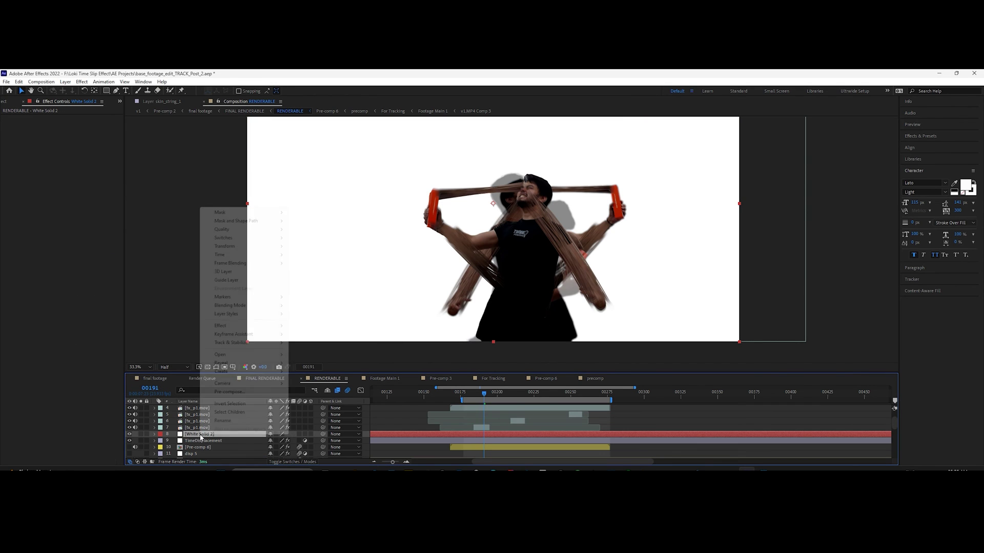
left_click(224, 396)
type("Dsi")
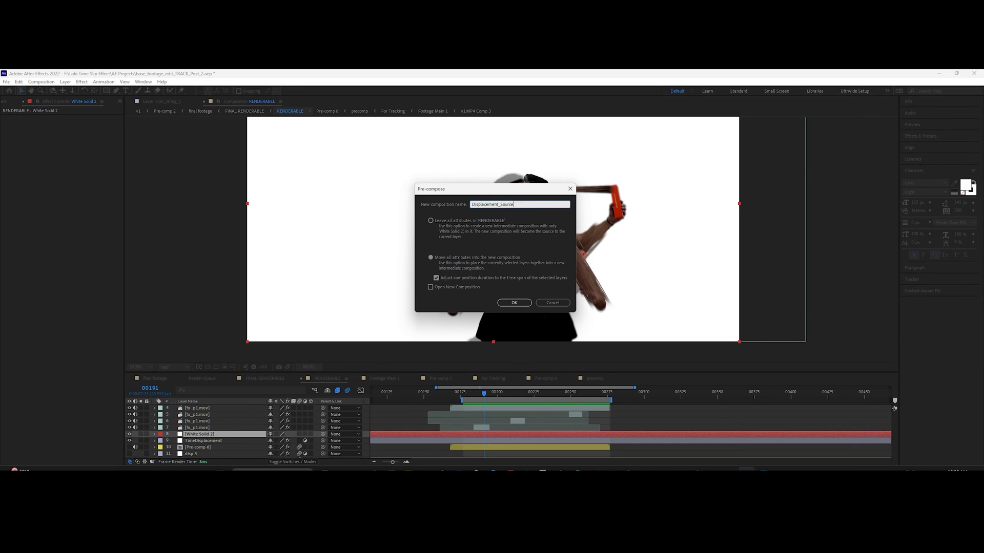
key("Return")
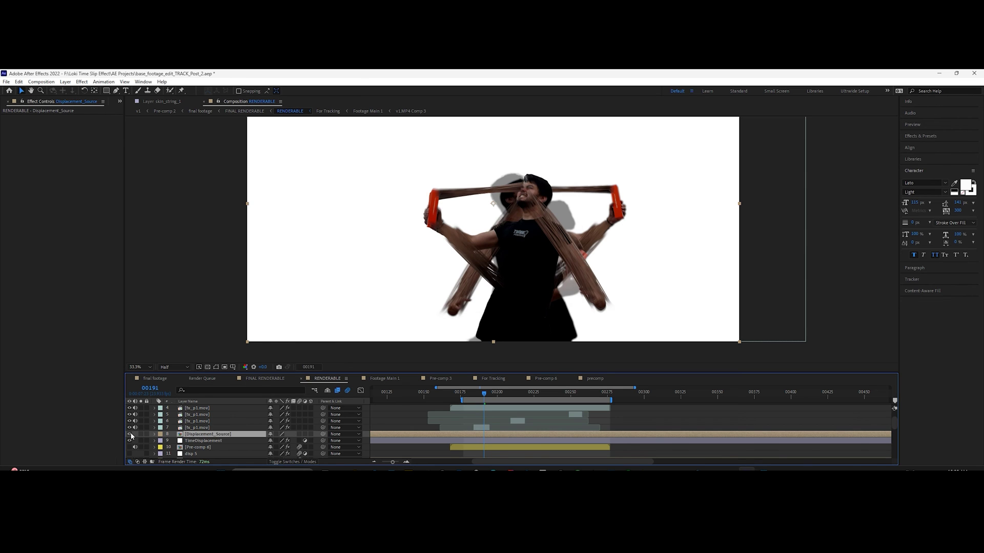
left_click(129, 434)
Step: Inside Displacement_Source, give the white solid a Turbulent Noise effect with Contrast 400 and Scale about 260
double_click(208, 434)
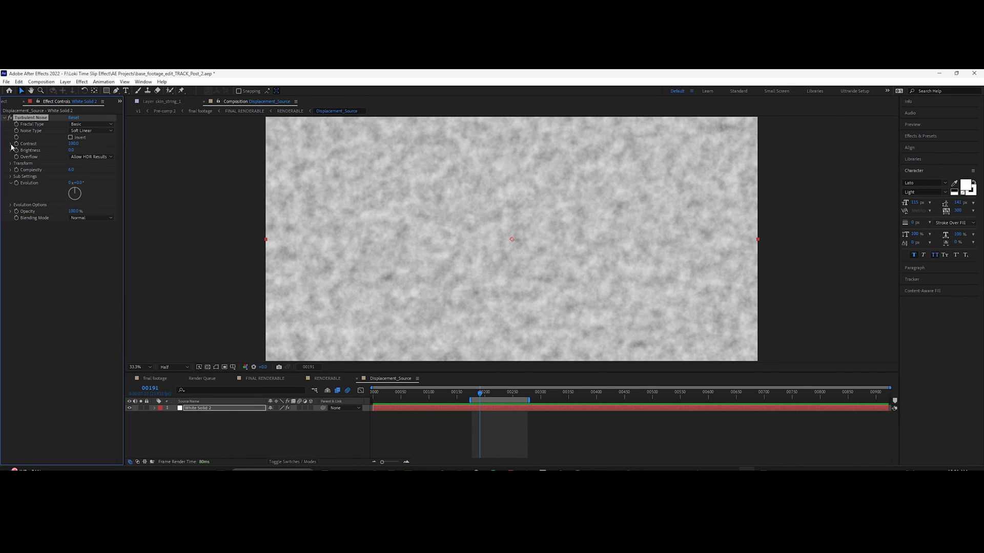
left_click(12, 146)
left_click_drag(42, 154, 97, 154)
left_click(11, 174)
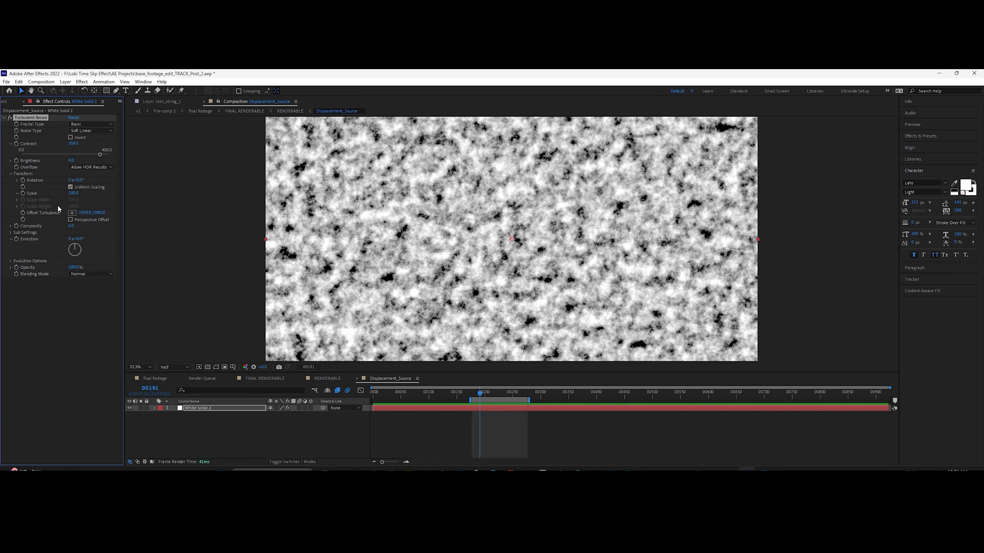
left_click_drag(51, 204, 60, 203)
left_click_drag(100, 154, 109, 155)
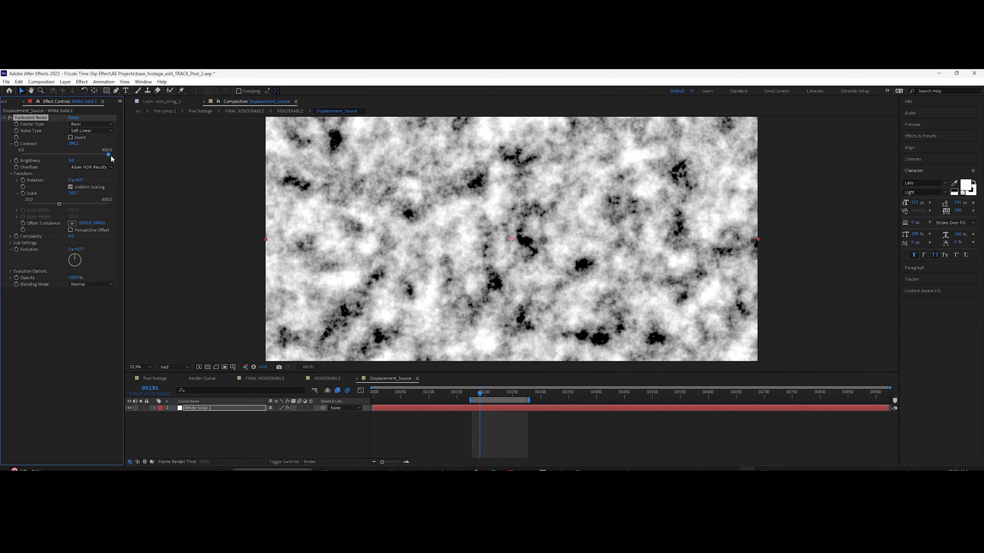
left_click(109, 125)
left_click(58, 291)
left_click(82, 131)
left_click(54, 266)
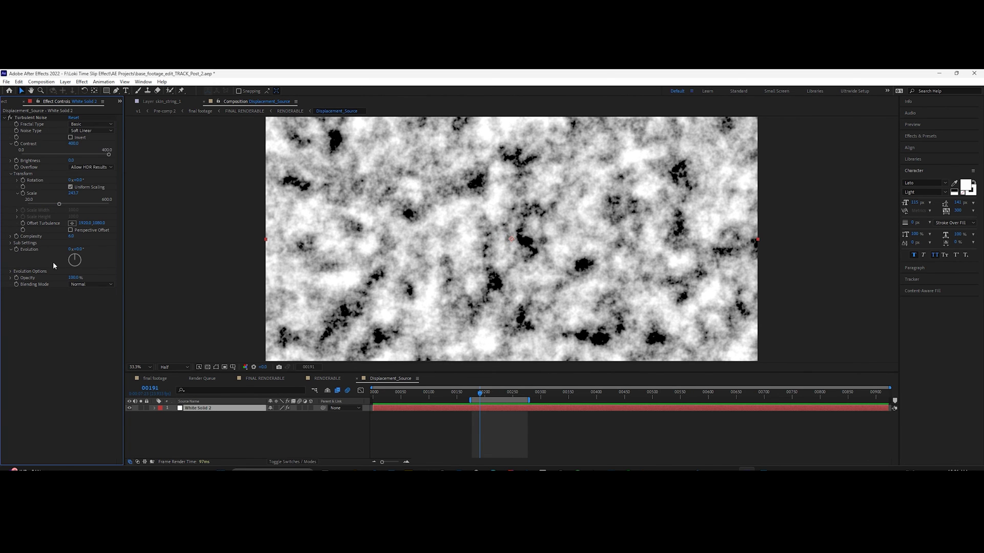
left_click_drag(60, 204, 62, 204)
Step: Animate the noise's Evolution from 0 at the first frame to 2 full revolutions at the last frame, and scrub through it
key("Home")
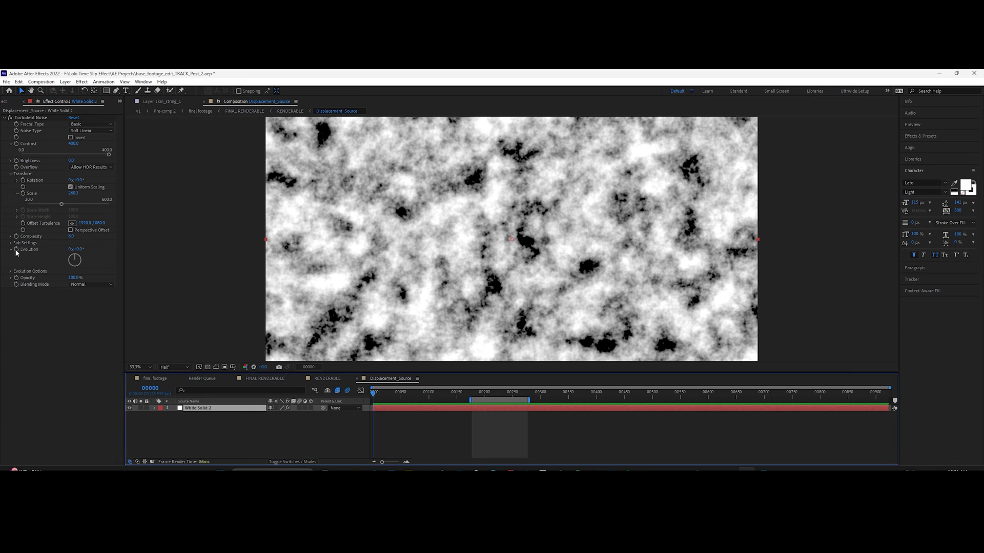
left_click(16, 249)
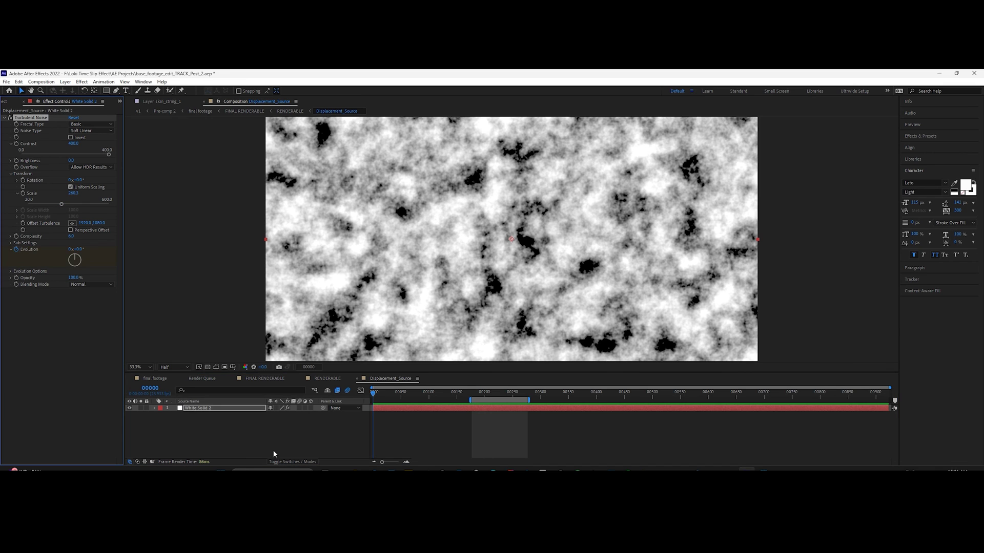
left_click(474, 395)
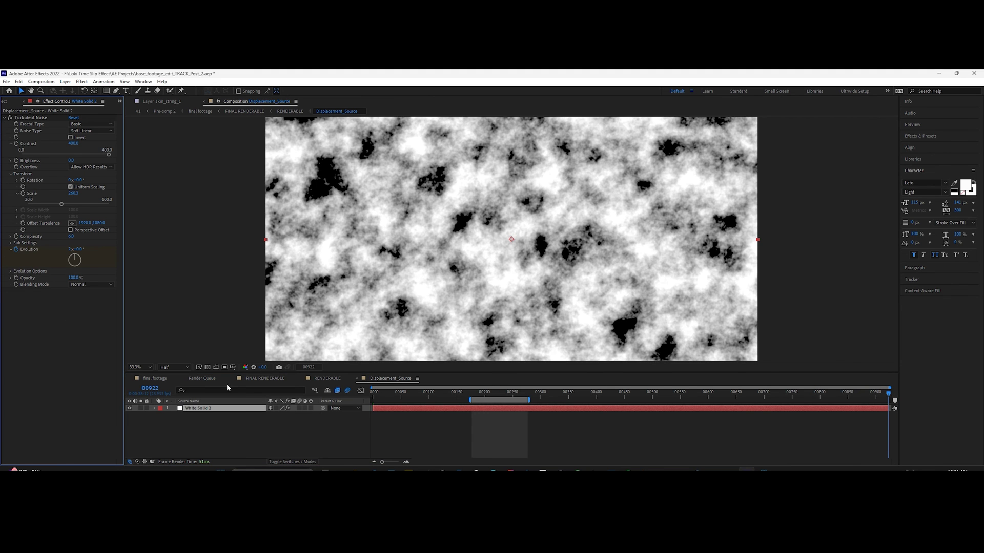
left_click_drag(383, 395, 579, 407)
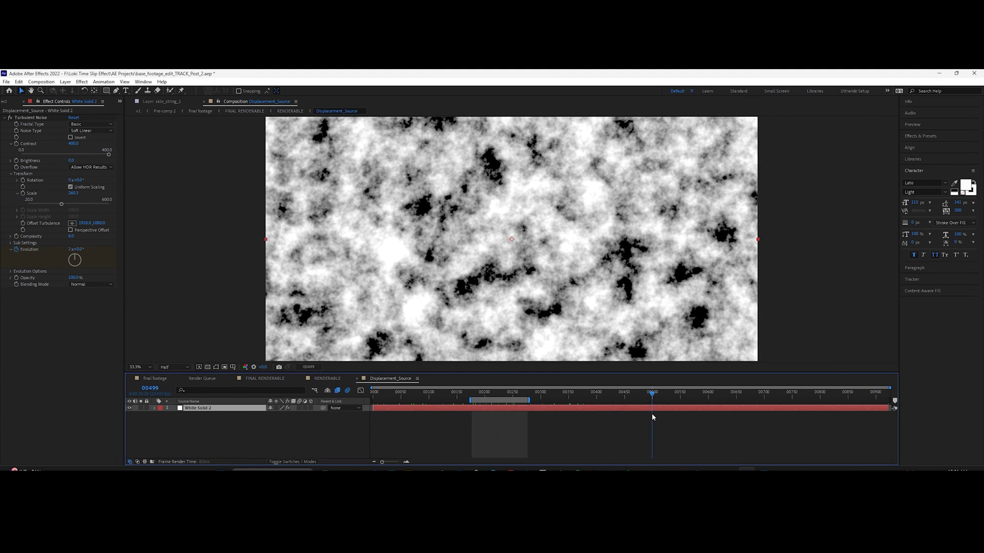
left_click_drag(652, 414, 487, 394)
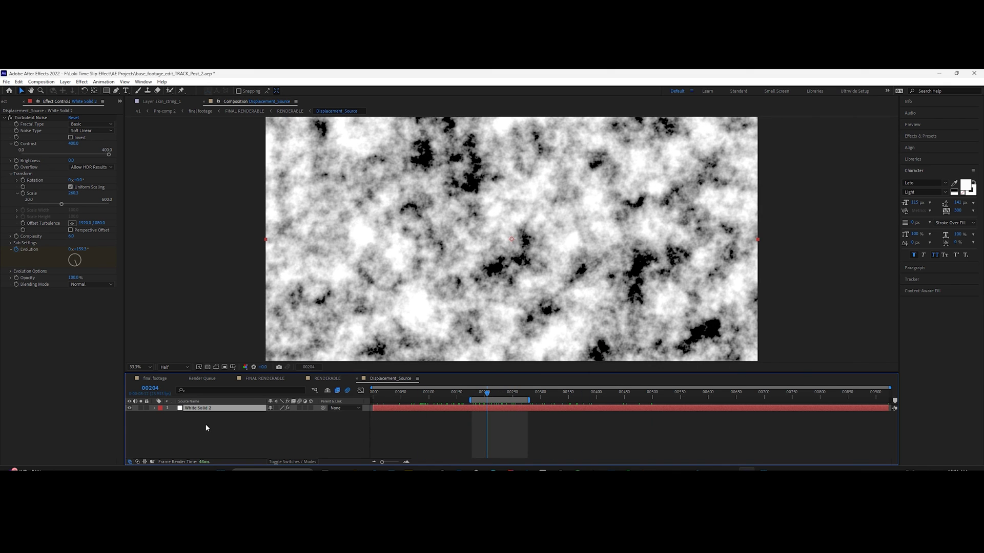
Step: Add an adjustment layer above the white solid in Displacement_Source and name it blur
right_click(206, 427)
mouse_move(241, 329)
left_click(339, 392)
key("Return")
type("b")
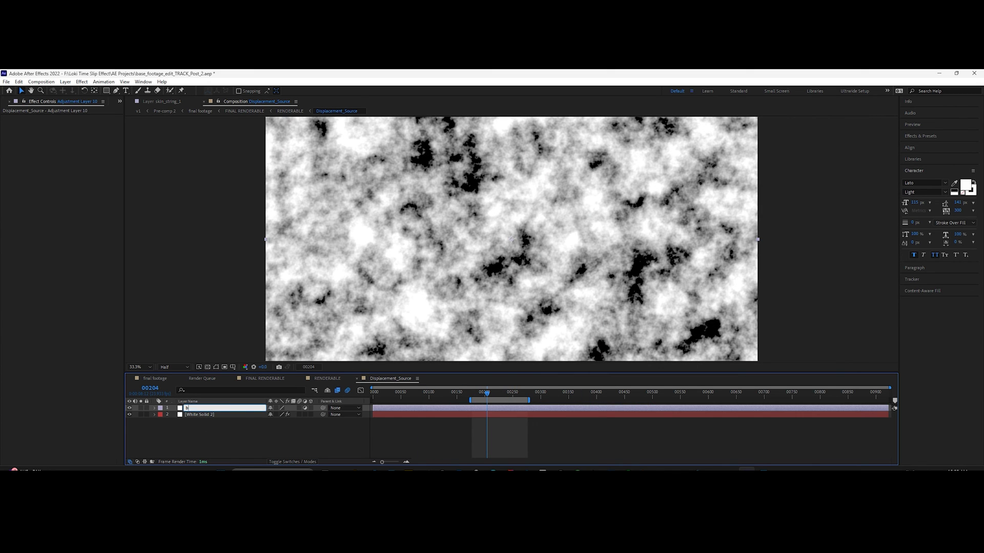
type("lur")
key("Return")
Step: Apply Fast Box Blur to the blur layer with a Blur Radius of 8
key("ctrl+space")
type("blur")
key("Return")
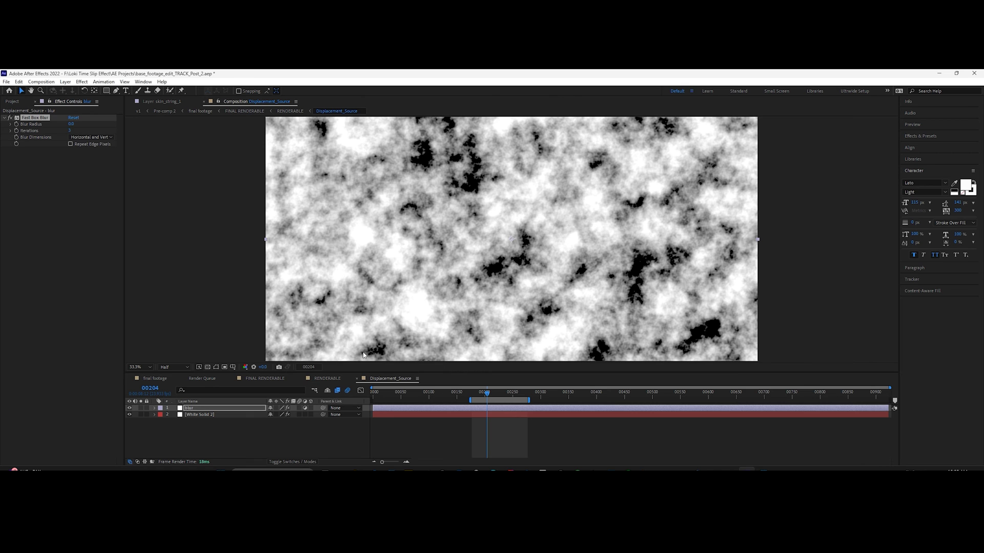
left_click_drag(72, 126, 75, 124)
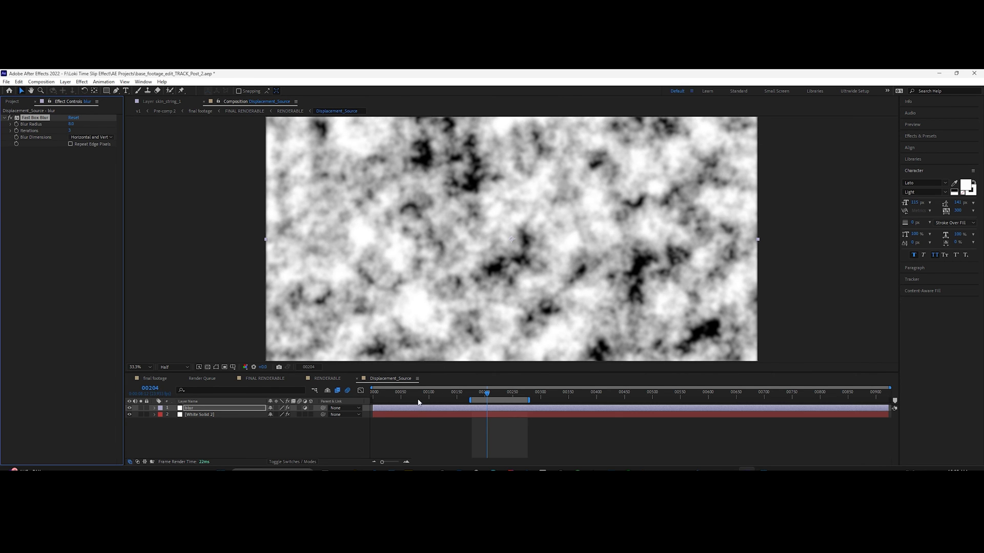
Step: Draw a closed, irregular curved Pen mask on the blur layer around the centre of the noise
left_click_drag(410, 396, 483, 410)
key("g")
left_click(452, 193)
left_click(459, 216)
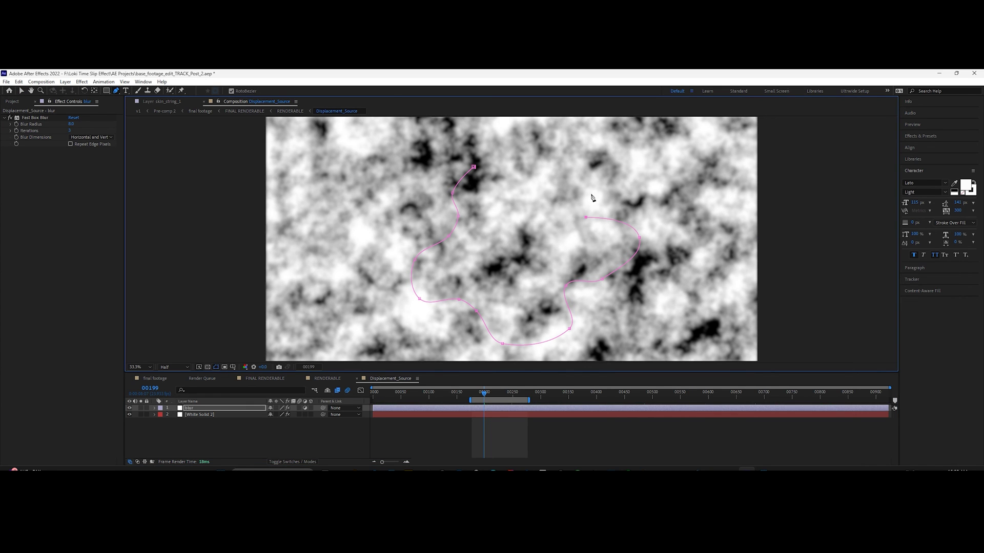
left_click(474, 167)
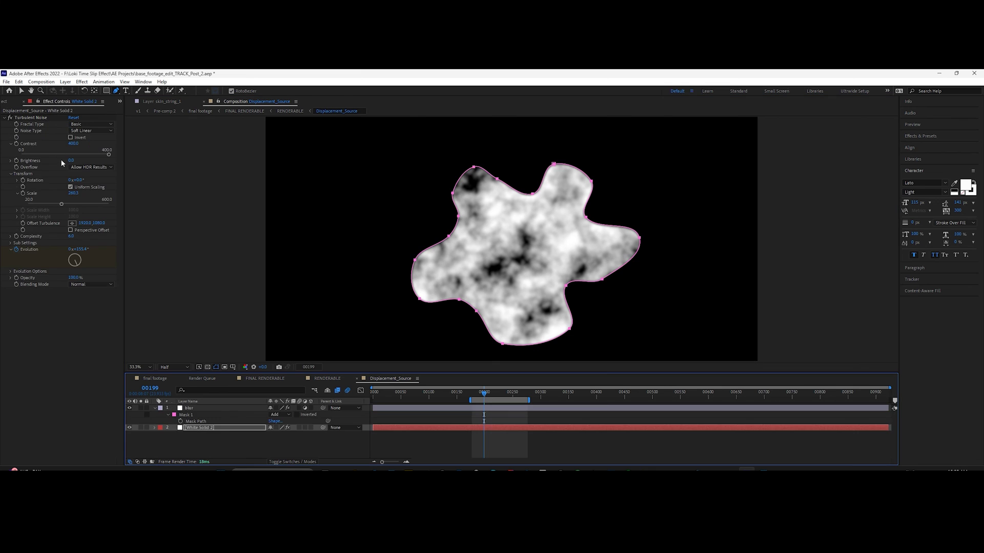
Step: Give the white solid the same irregular mask as the blur layer and widen its Mask Feather to soften the edges
left_click(210, 428)
left_click_drag(279, 442, 389, 444)
left_click(240, 450)
Step: Add a new adjustment layer above the blur layer in Displacement_Source and name it Turbulence
right_click(213, 451)
mouse_move(231, 347)
left_click(338, 408)
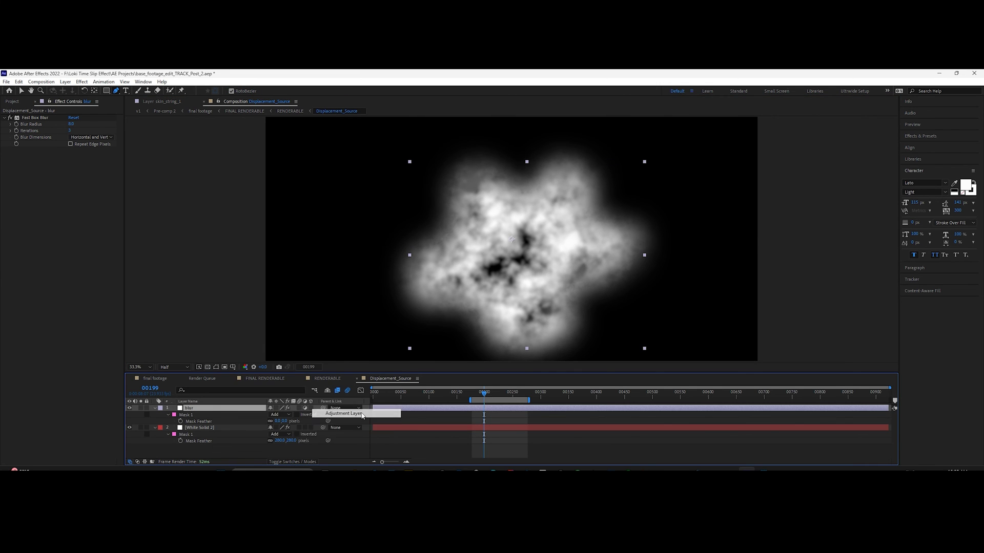
key("Return")
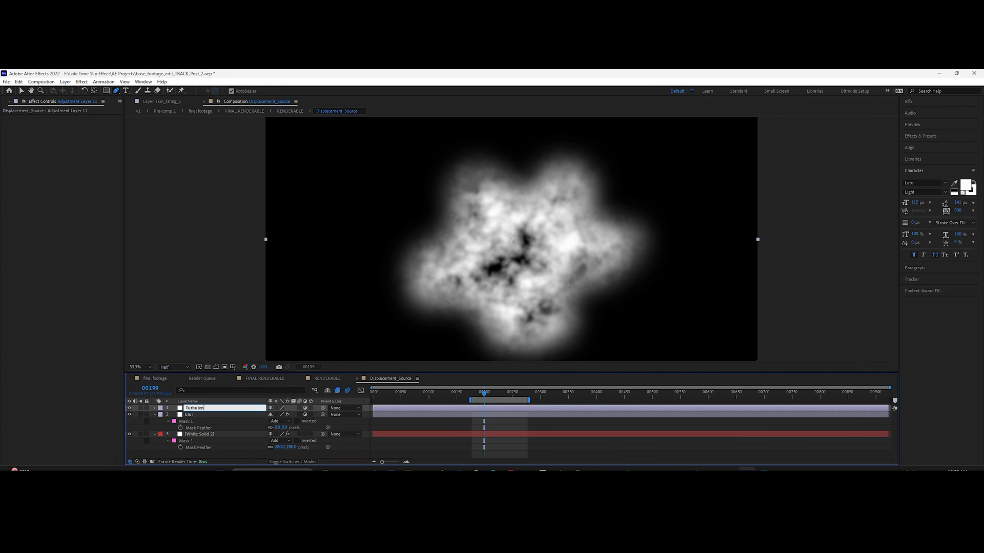
type("Turbulence")
key("Return")
left_click(21, 90)
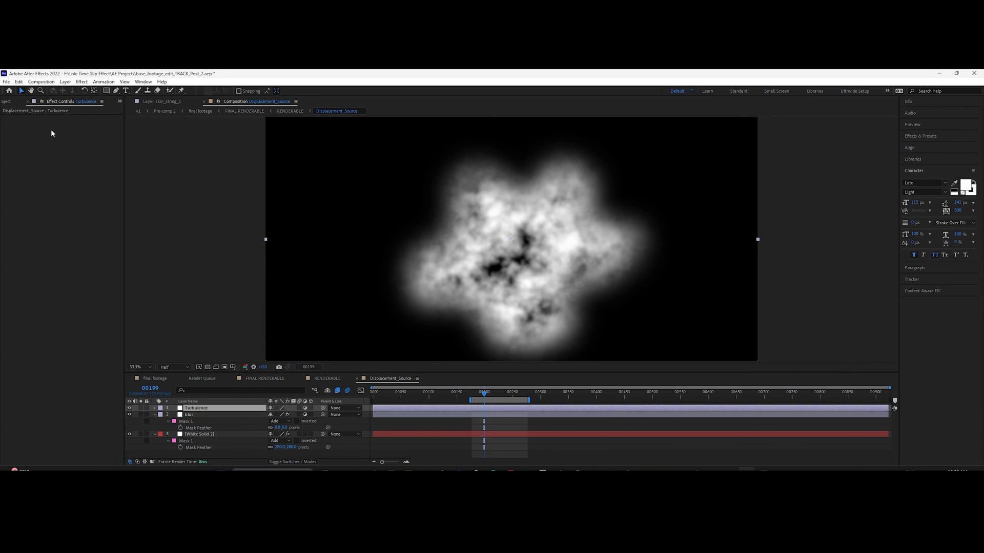
Step: Apply Turbulent Displace to the Turbulence layer with an Amount of 100
key("ctrl+space")
type("turb")
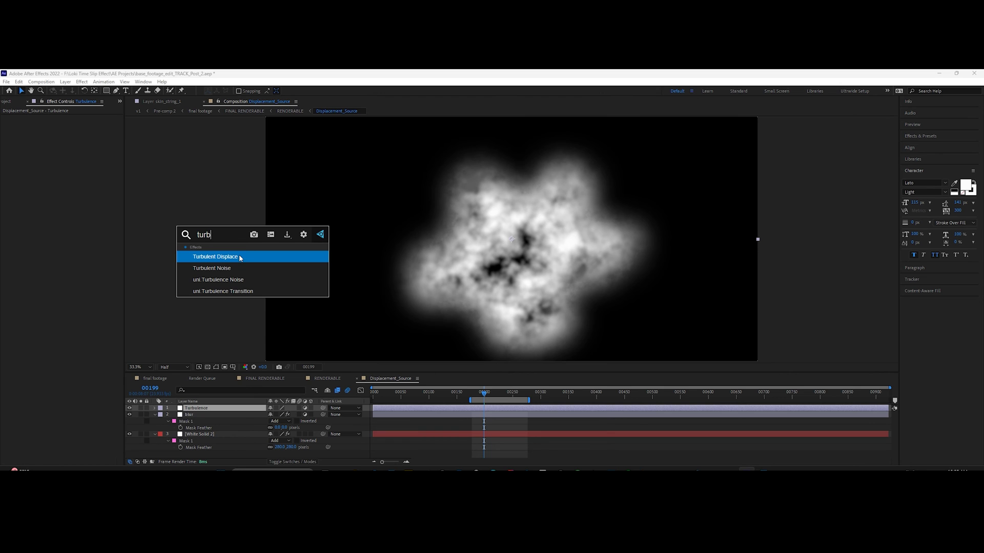
left_click(241, 256)
left_click(11, 131)
left_click_drag(65, 141, 109, 141)
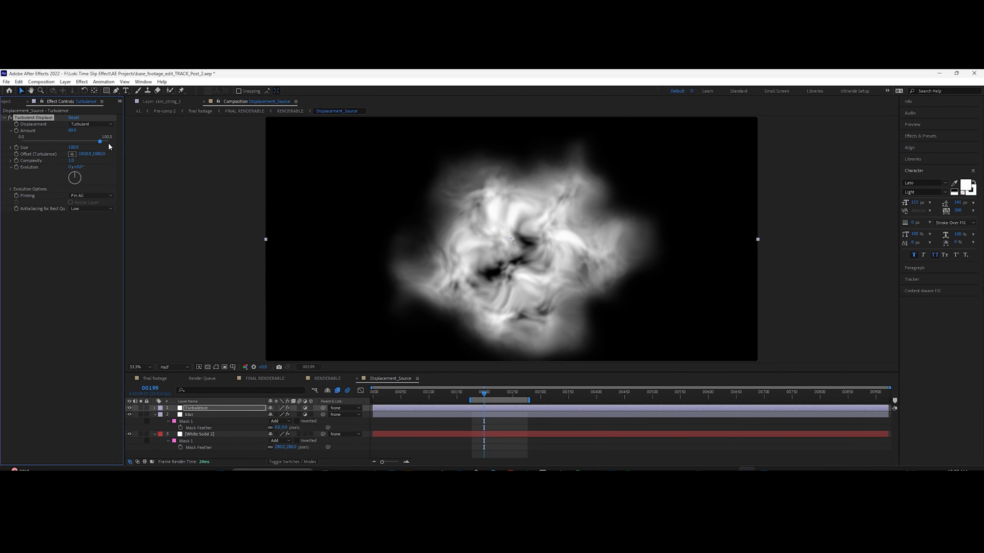
Step: Set the Turbulent Displace Size to about 57 and its Displacement type to Twist
left_click(10, 148)
mouse_move(43, 158)
left_mouse_down()
mouse_move(56, 159)
mouse_move(33, 158)
left_mouse_up()
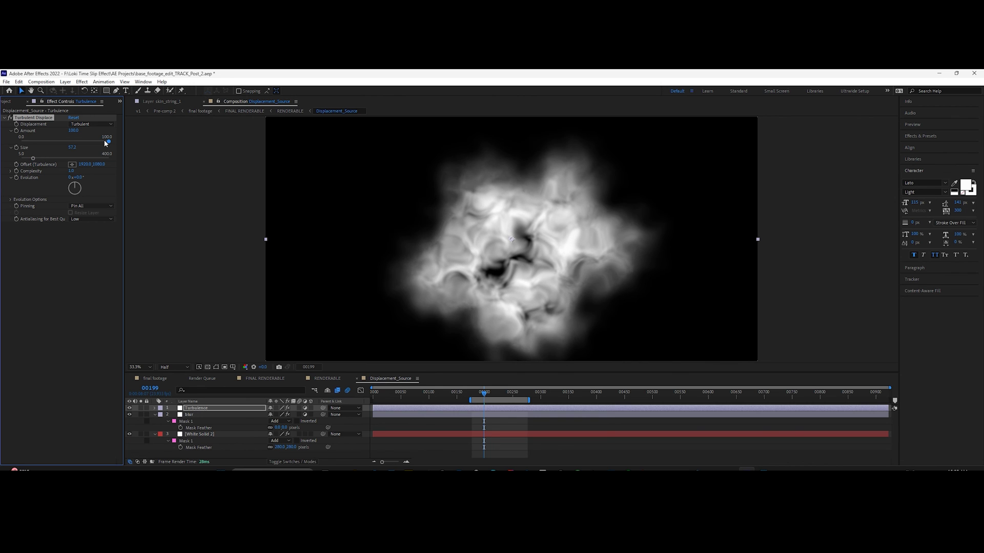
left_click(110, 124)
left_click(88, 149)
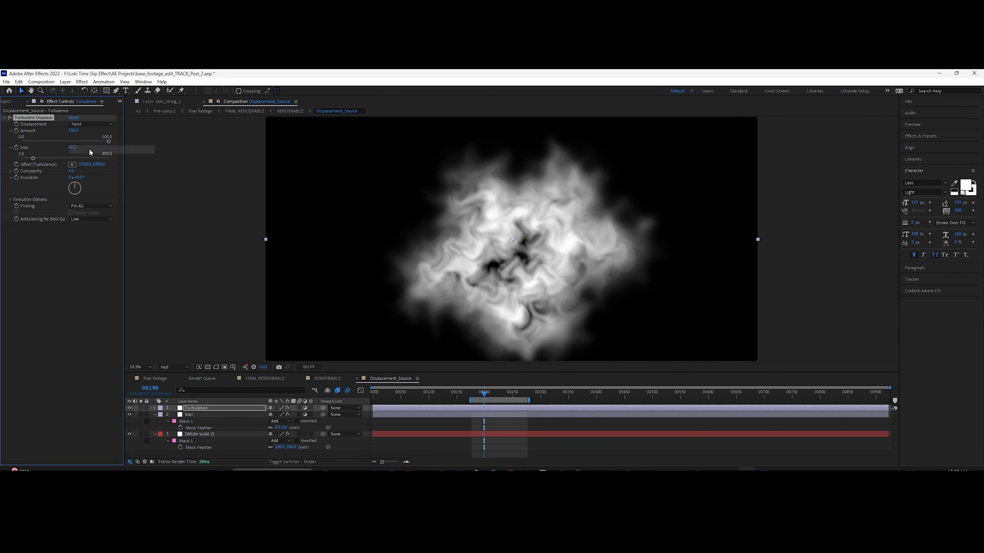
Step: Animate the Turbulent Displace Evolution from 0 at the first frame to 2 full revolutions at the last, and scrub through it
left_click_drag(390, 393, 374, 407)
left_click(17, 177)
key("End")
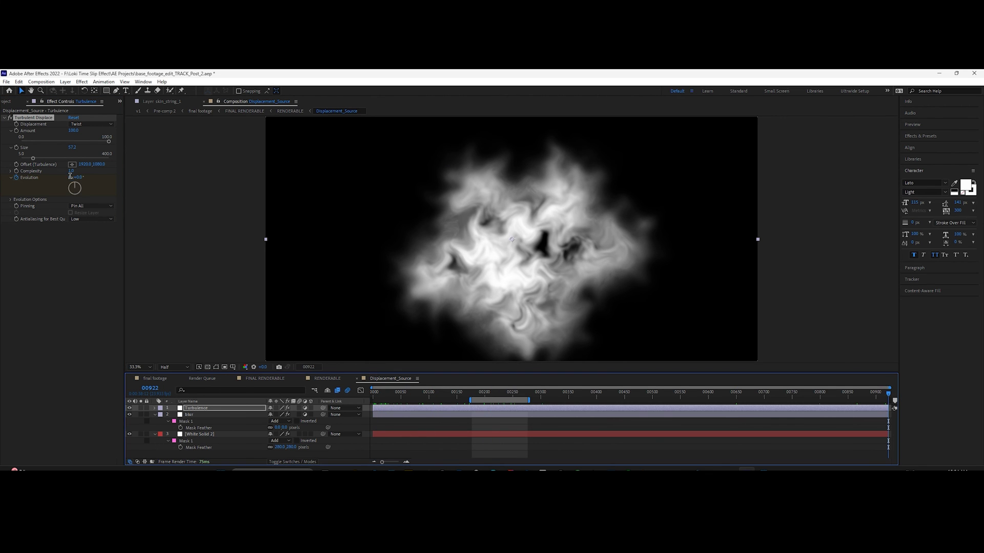
left_click(70, 177)
type("22")
left_click(68, 278)
left_click_drag(452, 394, 508, 409)
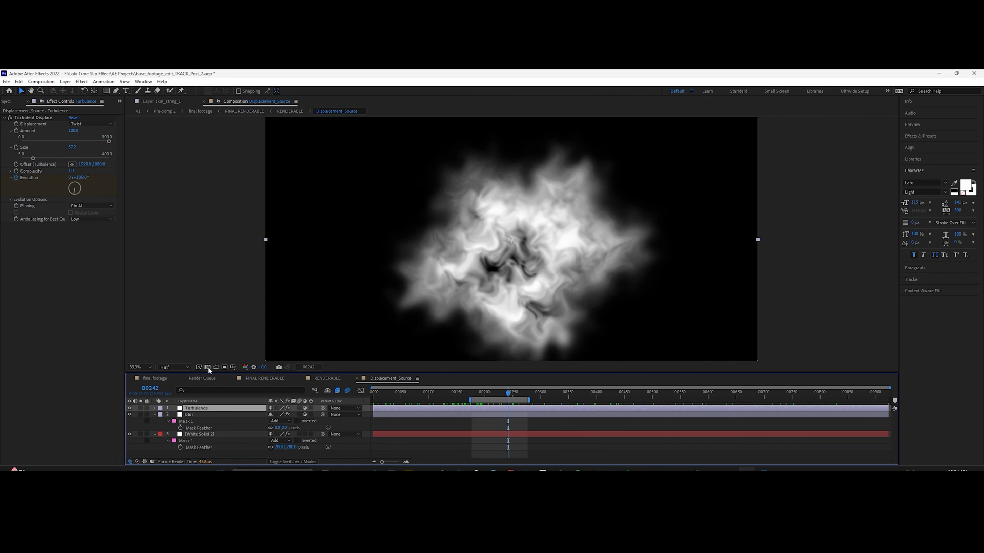
left_click(208, 367)
left_click(207, 367)
left_click(502, 395)
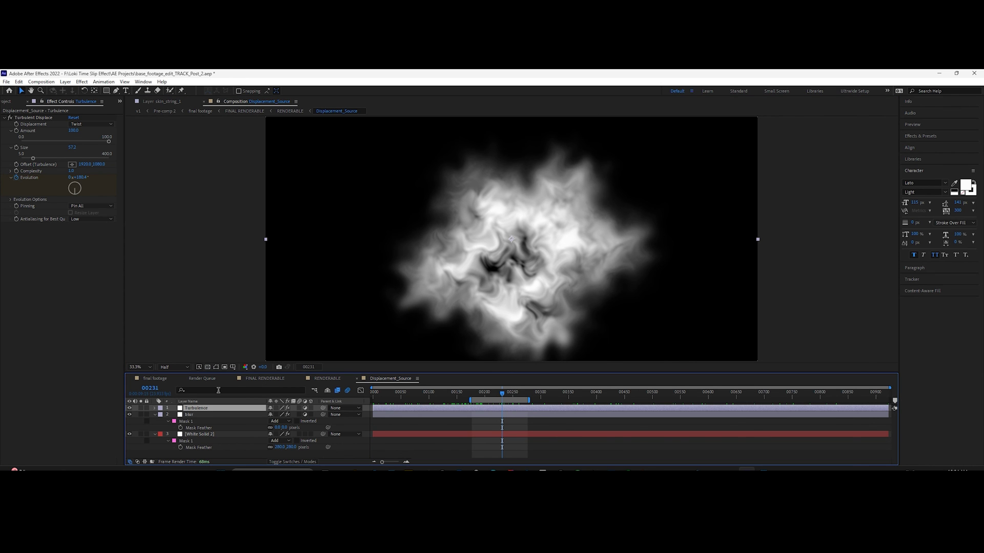
Step: In the RENDERABLE composition, make Displacement_Source the Displacement Map Layer of the TimeDisplacement layer's Displacement Map effect
left_click(326, 378)
left_click(468, 396)
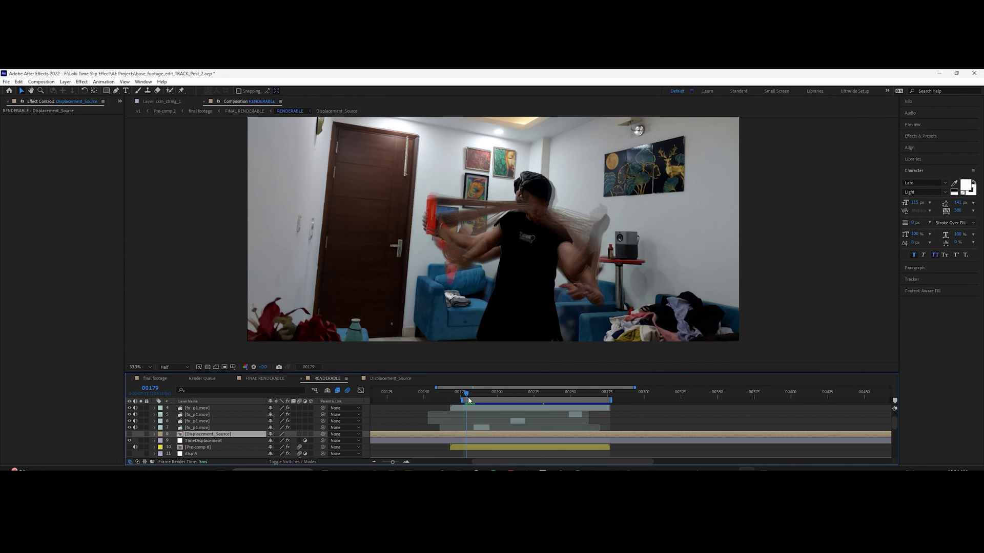
left_click(200, 440)
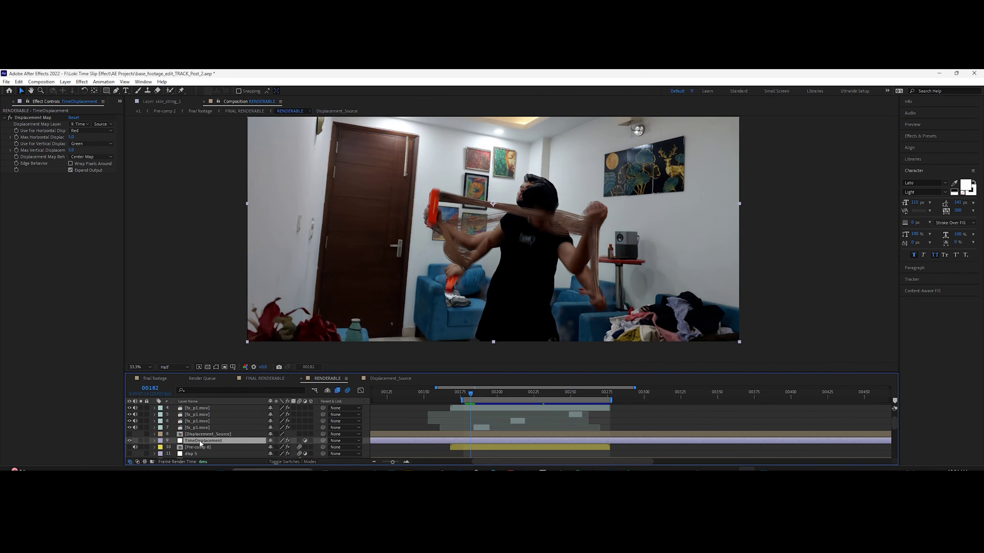
left_click(79, 124)
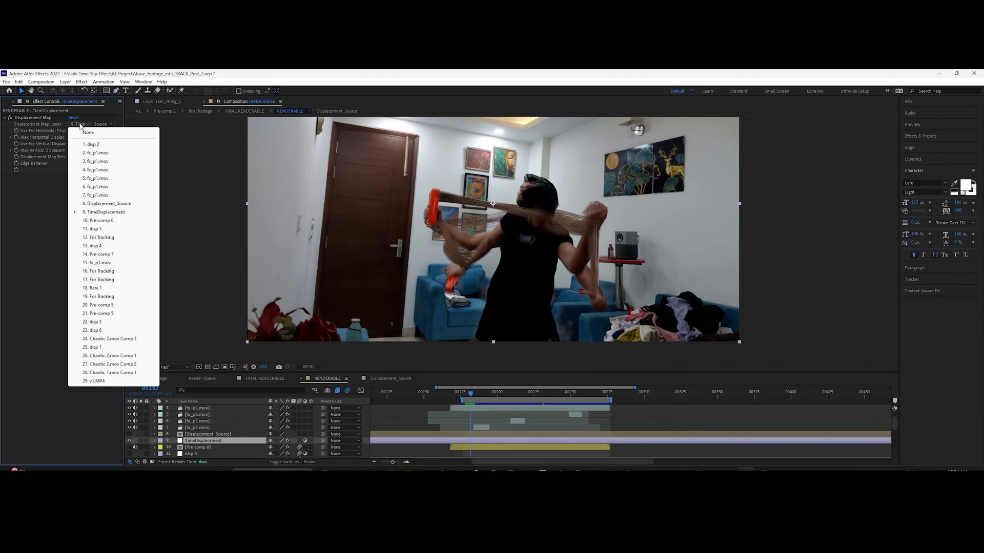
left_click(101, 204)
Step: Set both Max Horizontal and Max Vertical Displacement on the TimeDisplacement layer to 20 and scrub through the result
left_click_drag(72, 138, 83, 137)
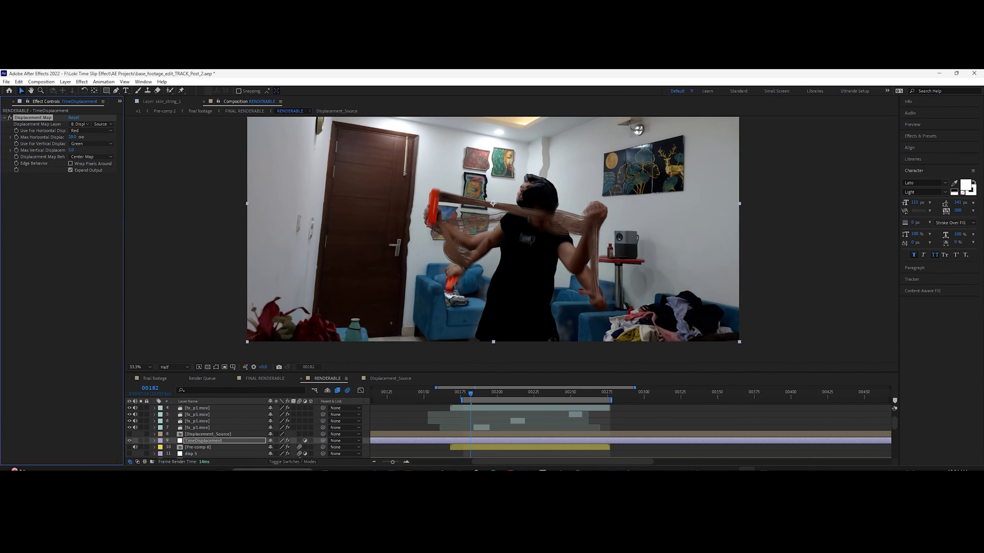
key("Return")
type("20")
key("Return")
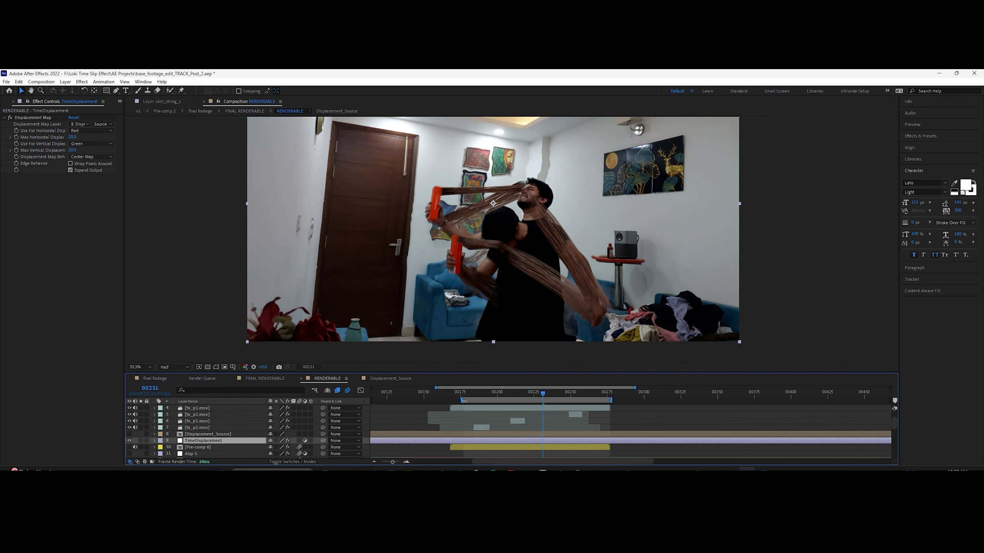
left_click_drag(466, 396, 501, 402)
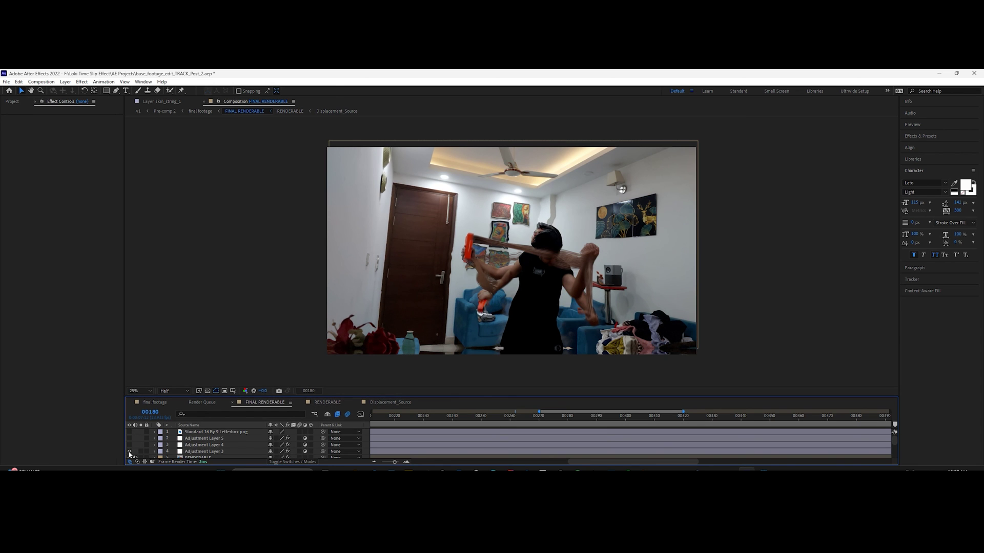
Step: Turn on the visibility of Adjustment Layer 3 in the FINAL RENDERABLE composition
left_click(129, 451)
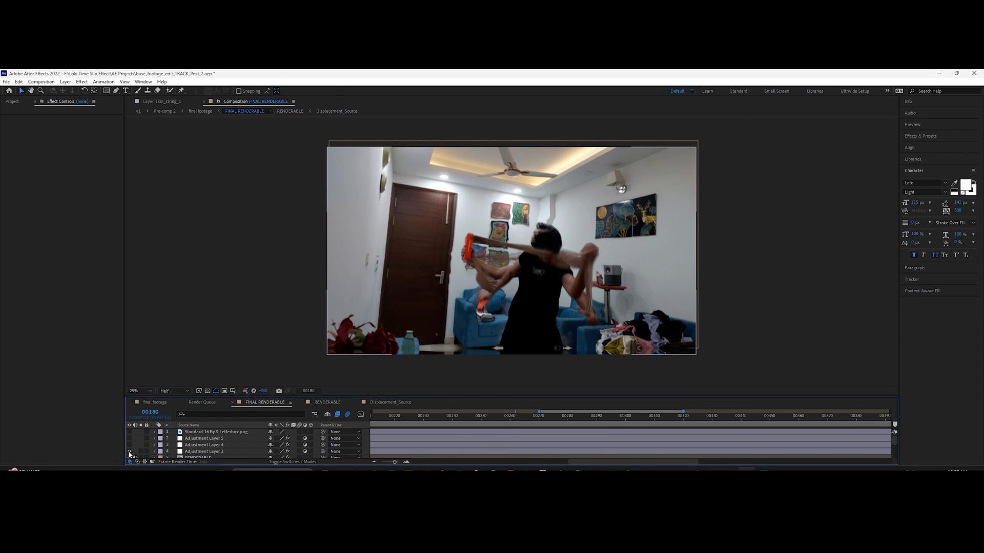